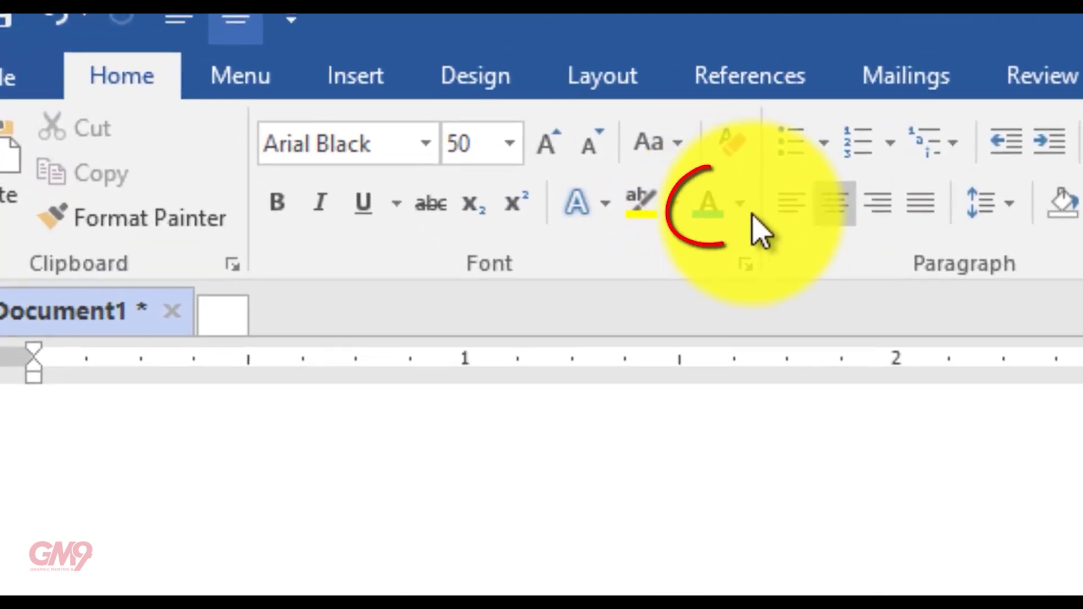
# Bring up the Font Color palette for the word 'Font' to choose its colour.
pyautogui.click(743, 212)
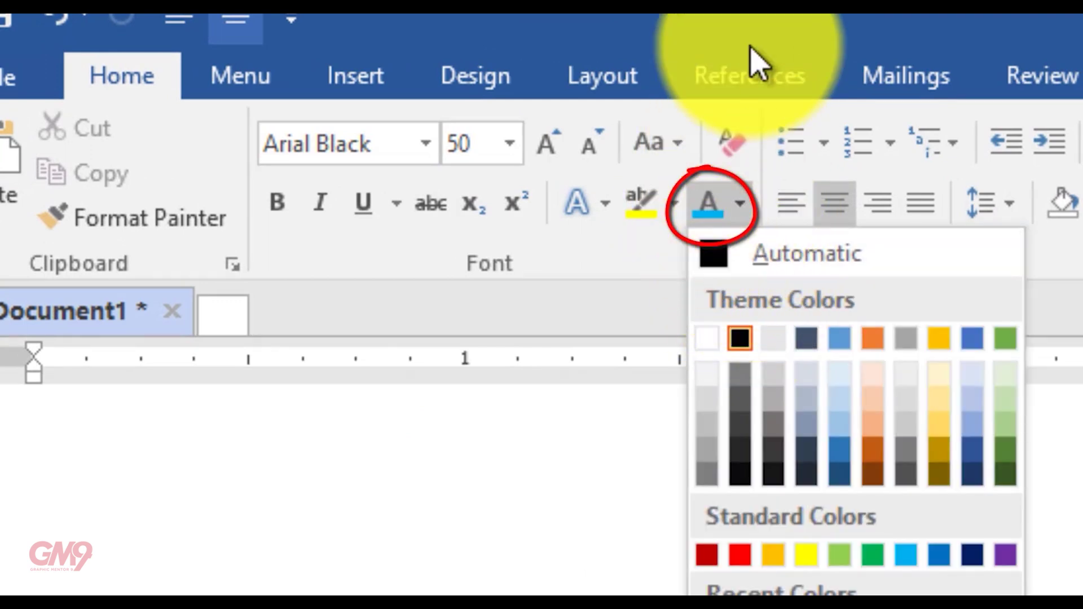
pyautogui.click(751, 25)
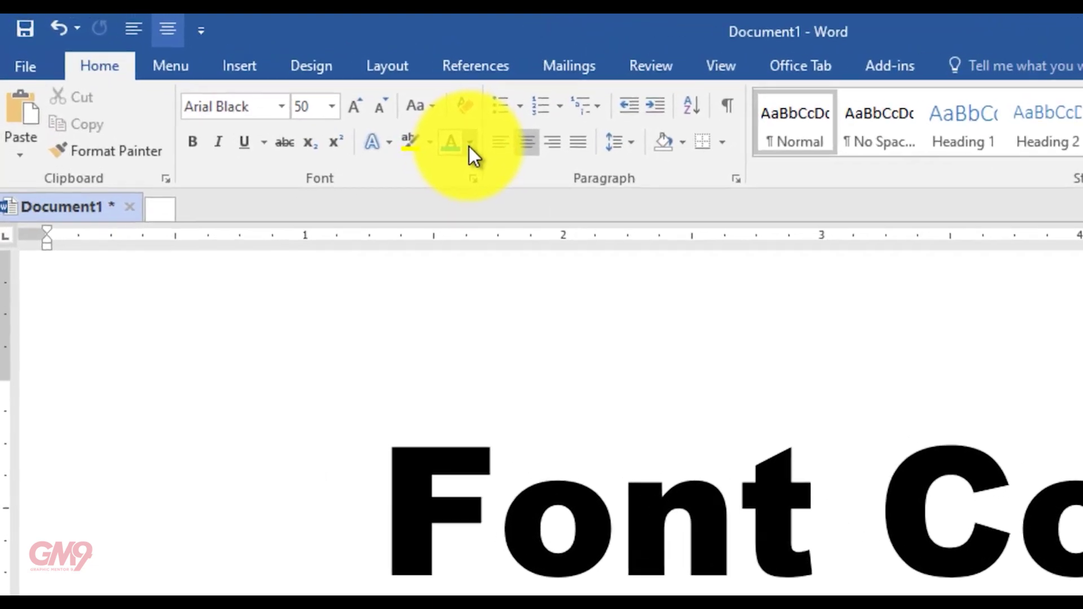
pyautogui.click(321, 103)
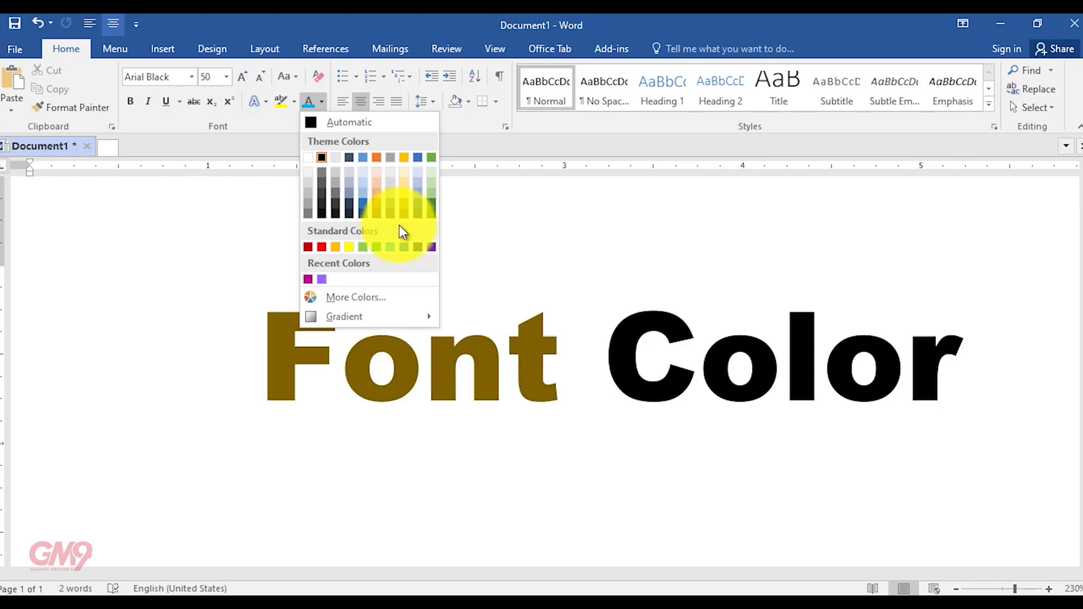
pyautogui.click(404, 247)
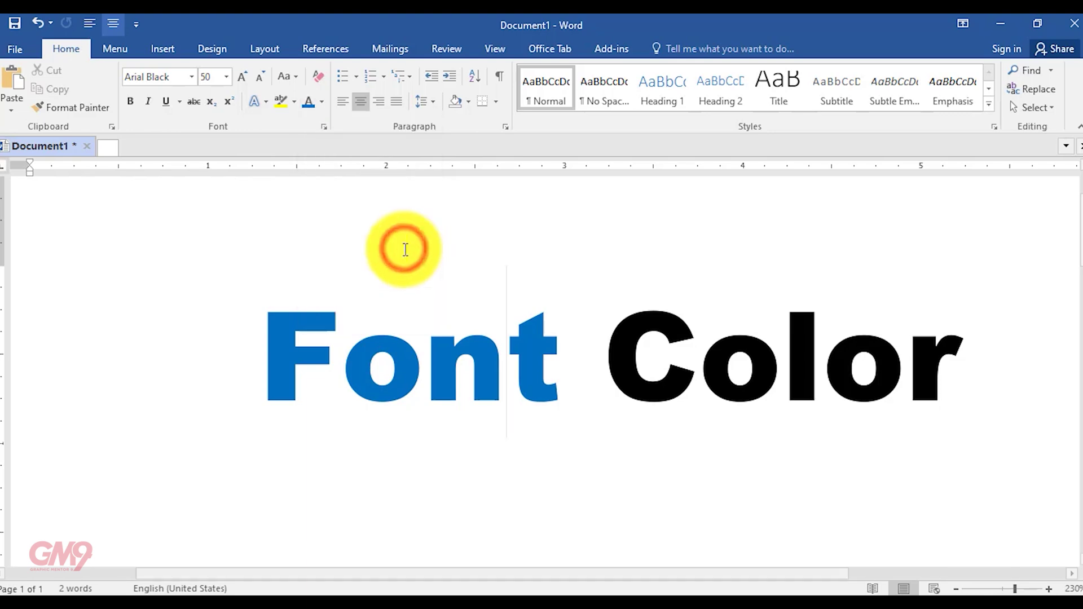
pyautogui.doubleClick(535, 382)
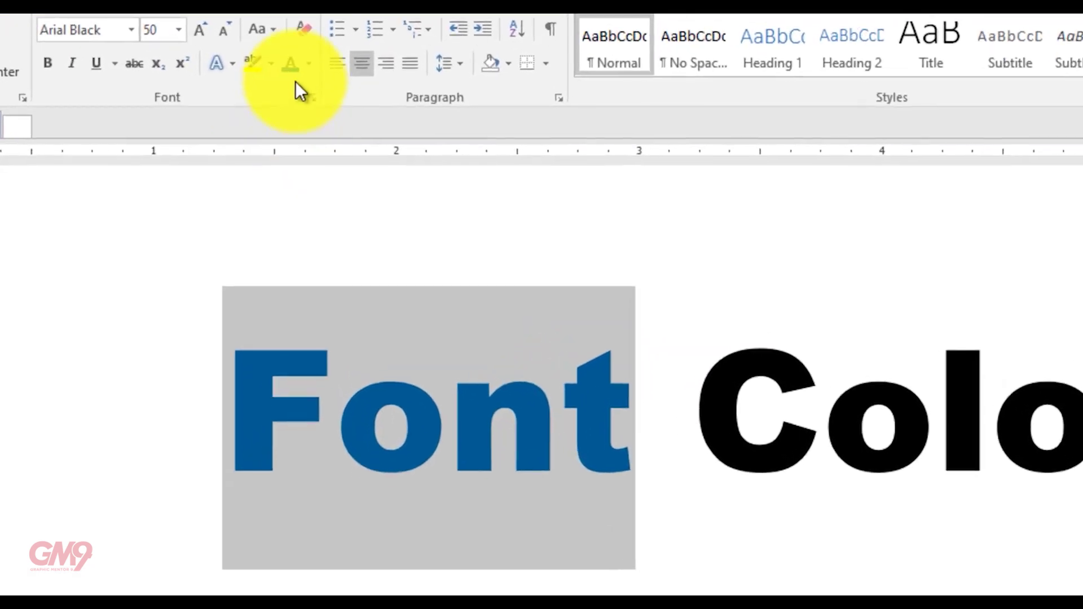
pyautogui.click(308, 64)
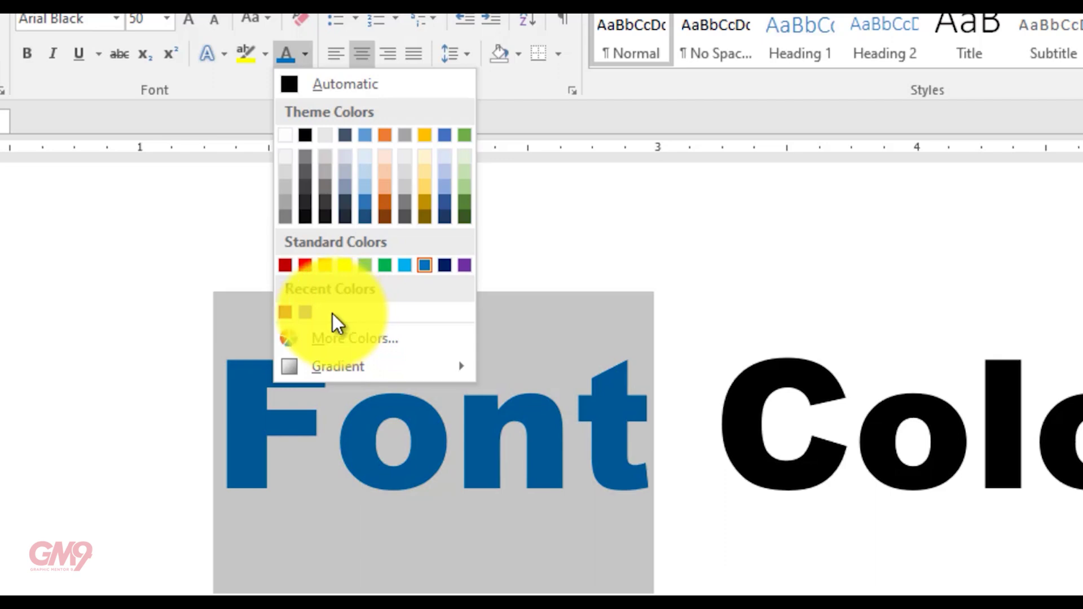
pyautogui.click(500, 463)
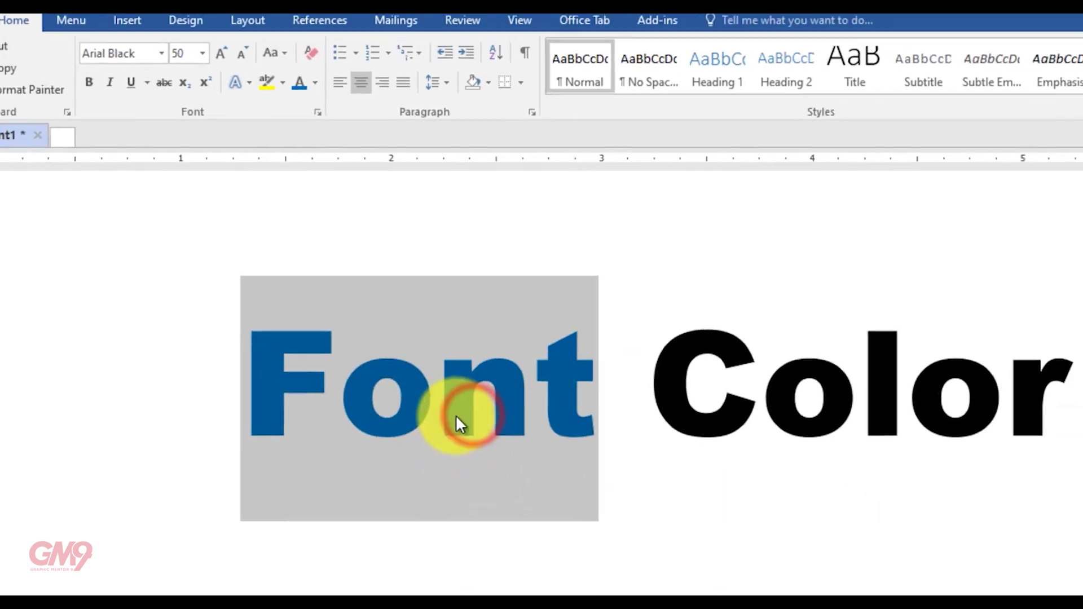
pyautogui.click(455, 373)
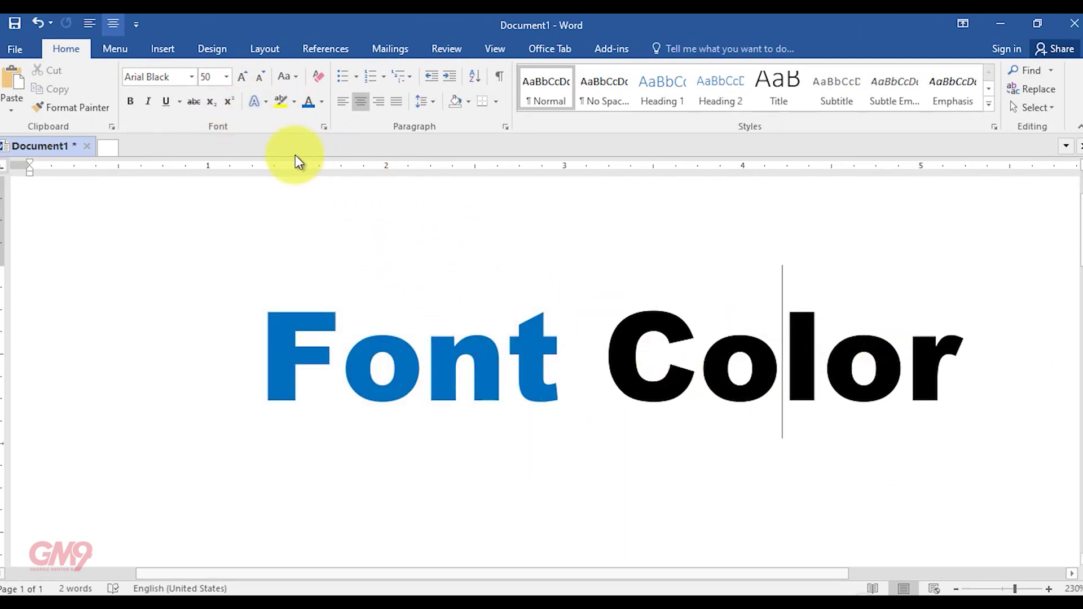
# Select the whole 'Font Color' line and colour it Green.
pyautogui.click(308, 101)
pyautogui.tripleClick(358, 356)
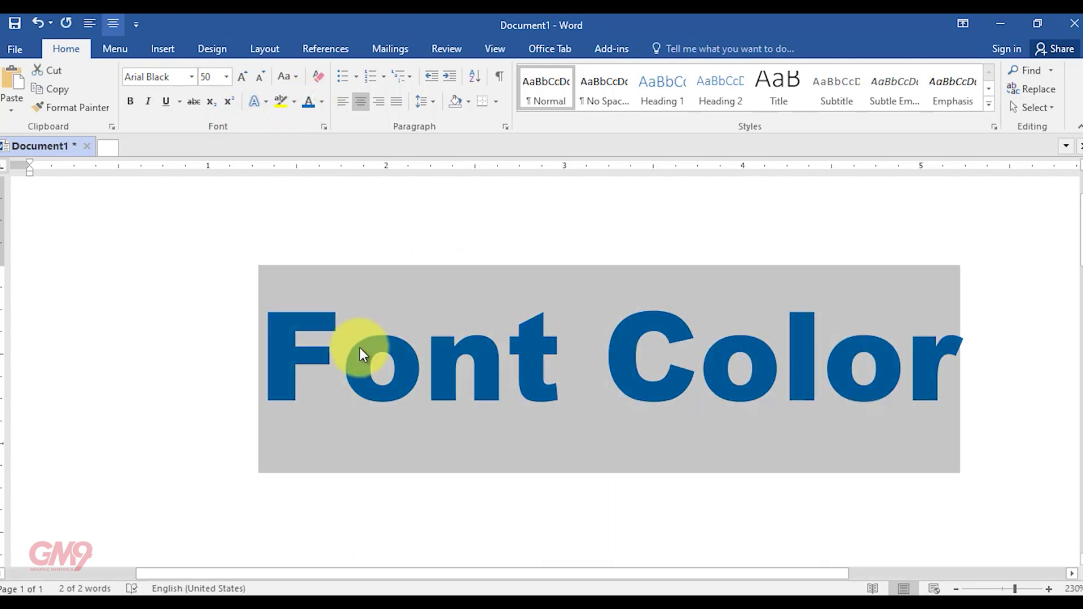
pyautogui.click(322, 102)
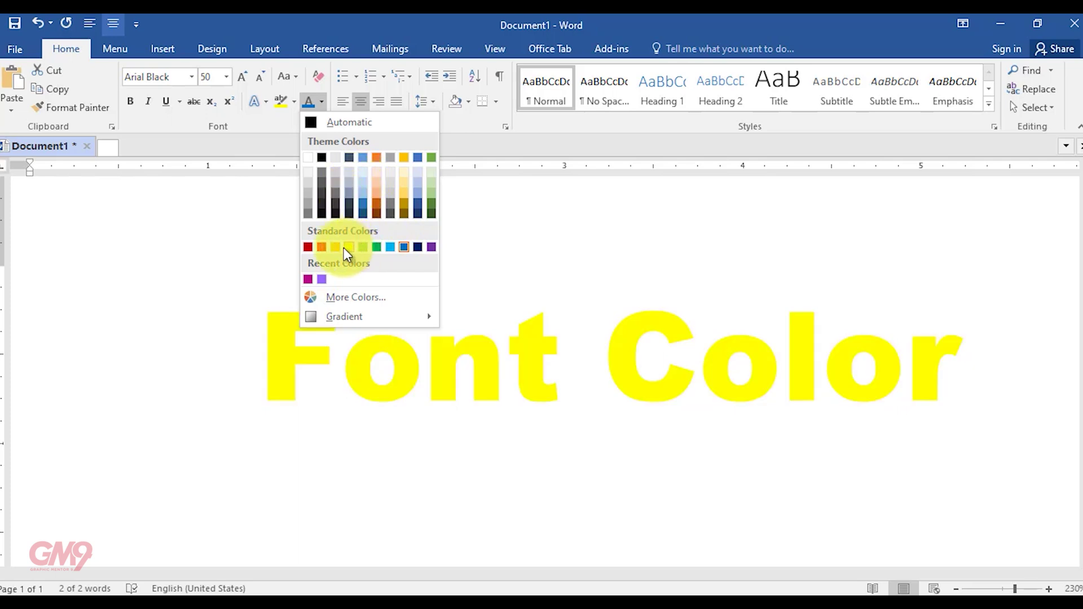
pyautogui.click(376, 247)
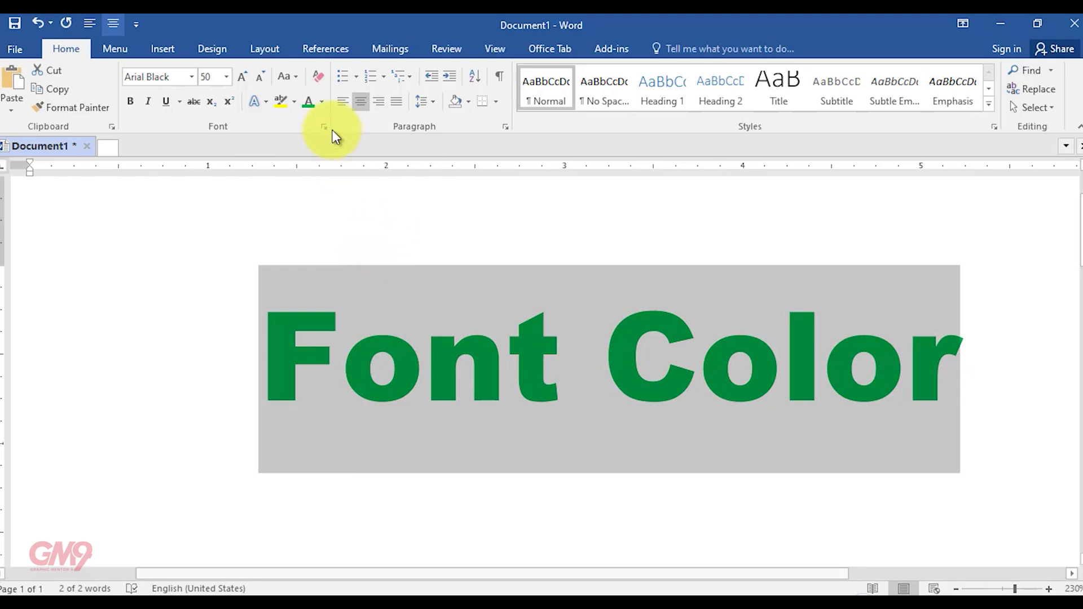
pyautogui.click(322, 103)
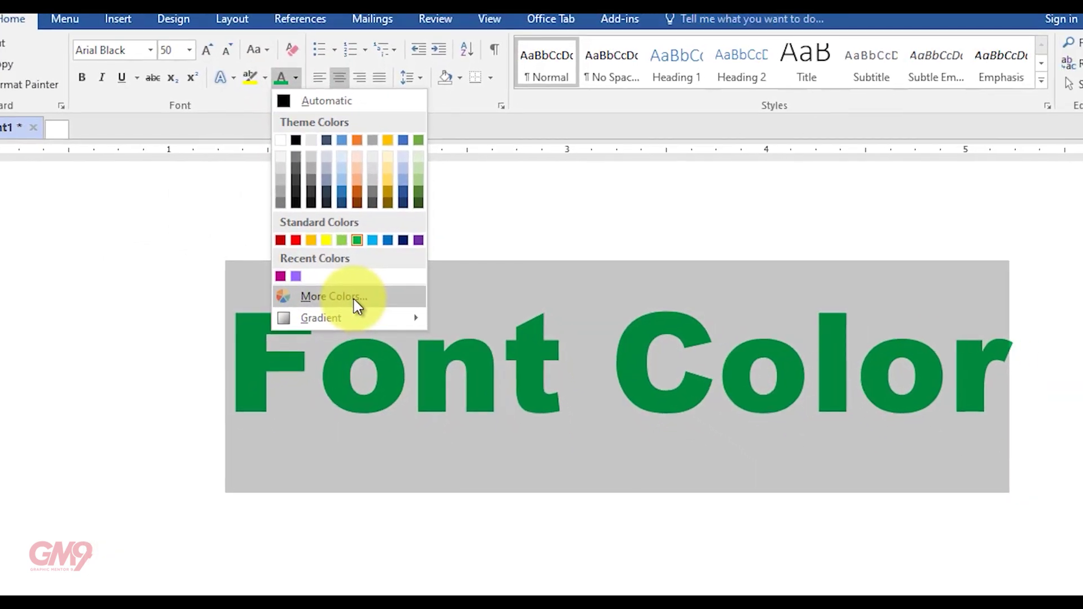
# Recolour the heading light lavender from the Standard hexagon grid in More Colors.
pyautogui.click(355, 298)
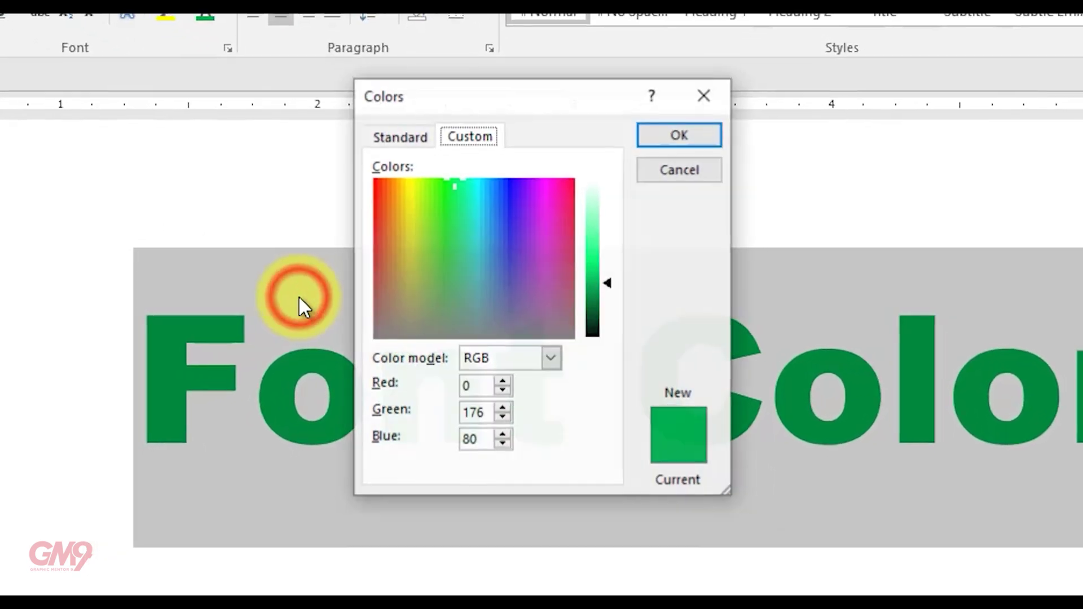
pyautogui.click(388, 123)
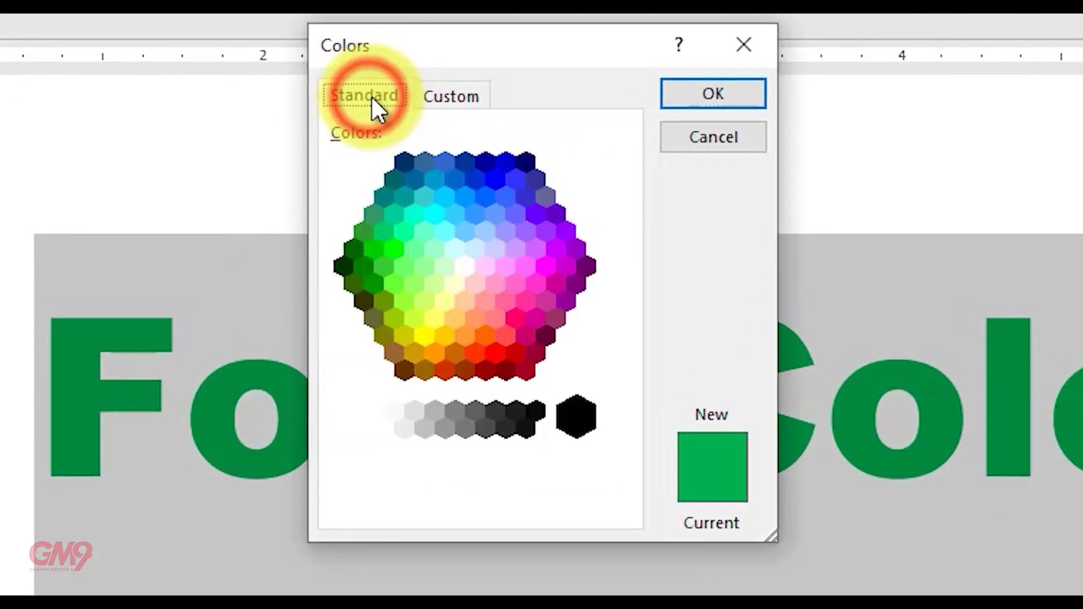
pyautogui.click(445, 101)
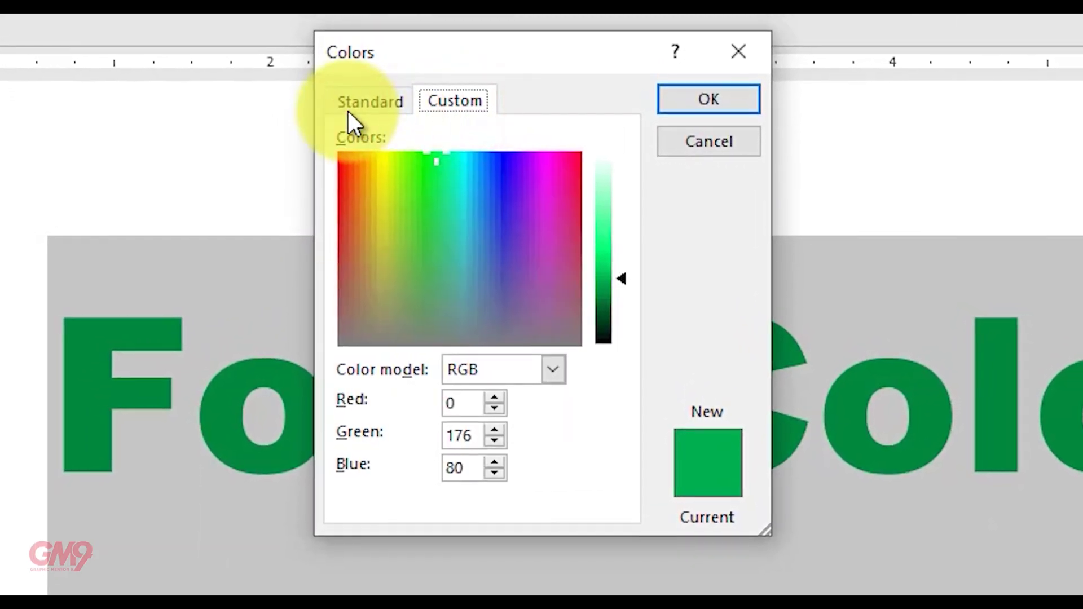
pyautogui.click(348, 111)
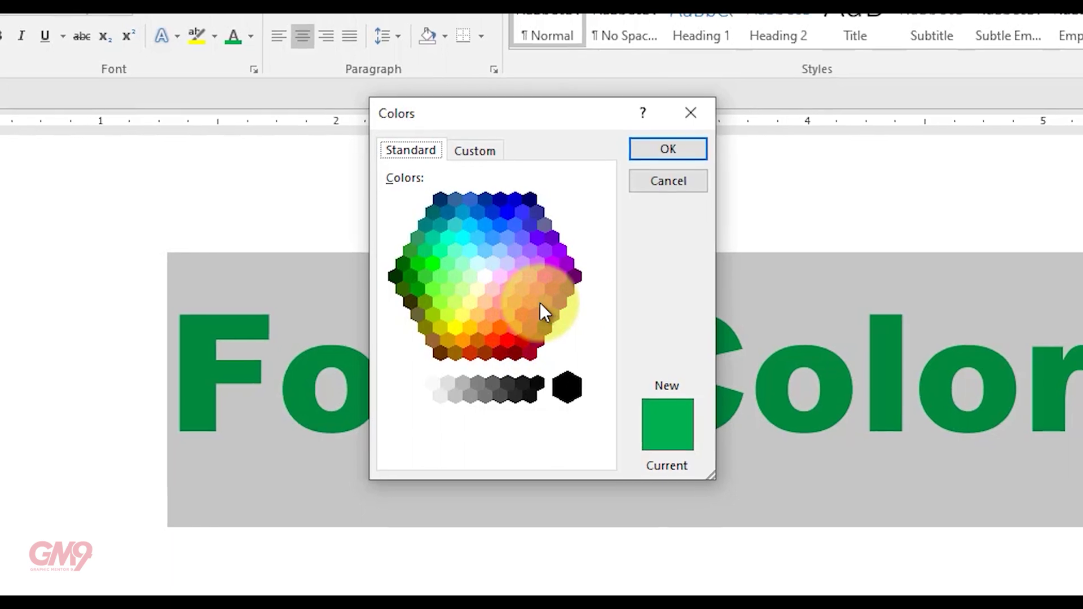
pyautogui.click(485, 277)
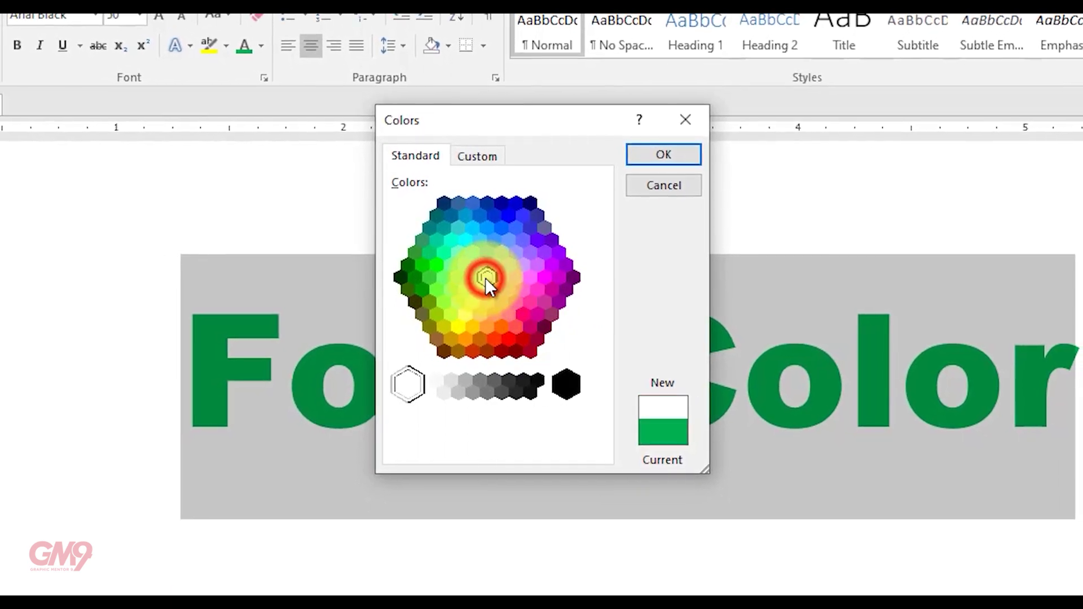
pyautogui.click(523, 267)
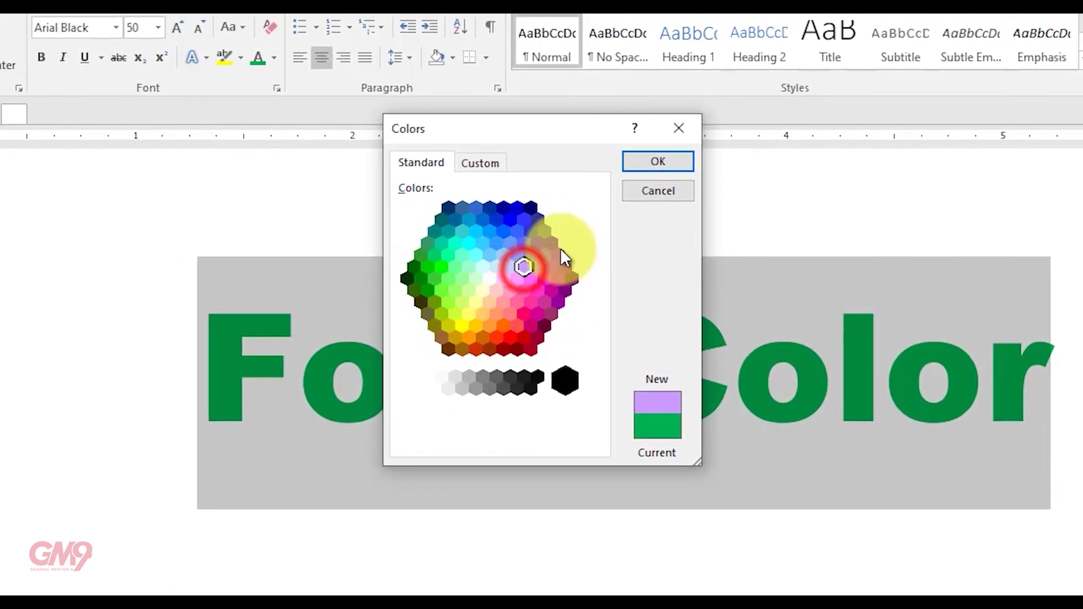
pyautogui.click(645, 167)
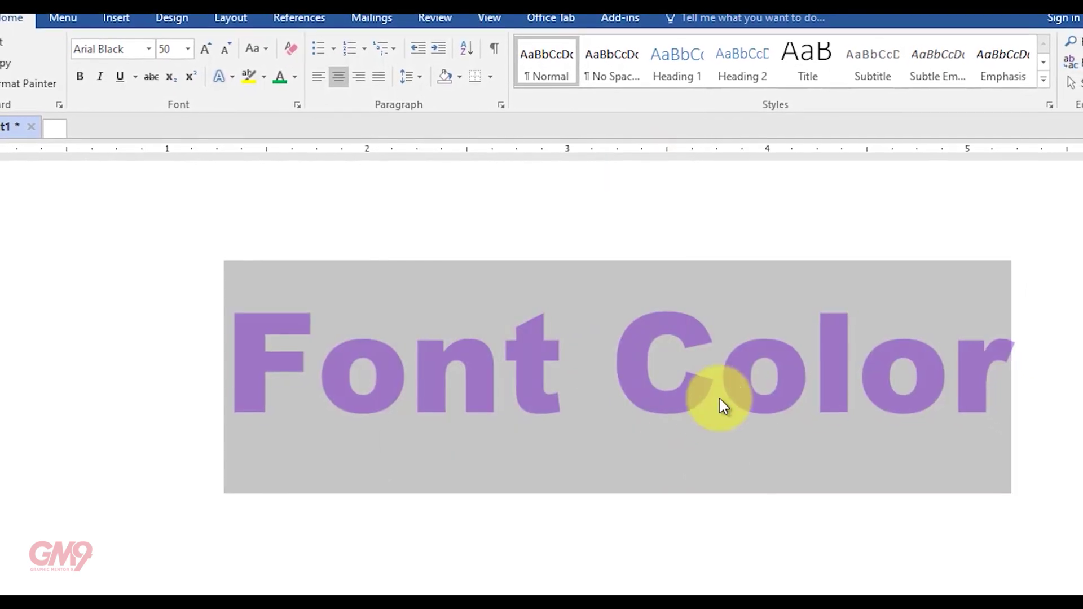
# Apply the bright blue hexagon from More Colors to the heading.
pyautogui.click(295, 76)
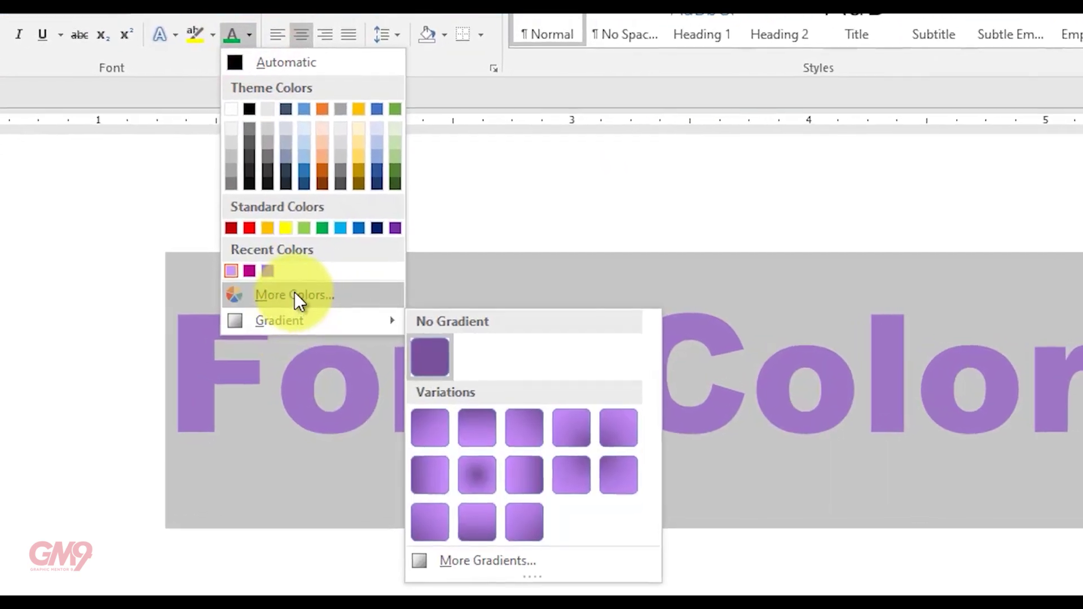
pyautogui.click(339, 297)
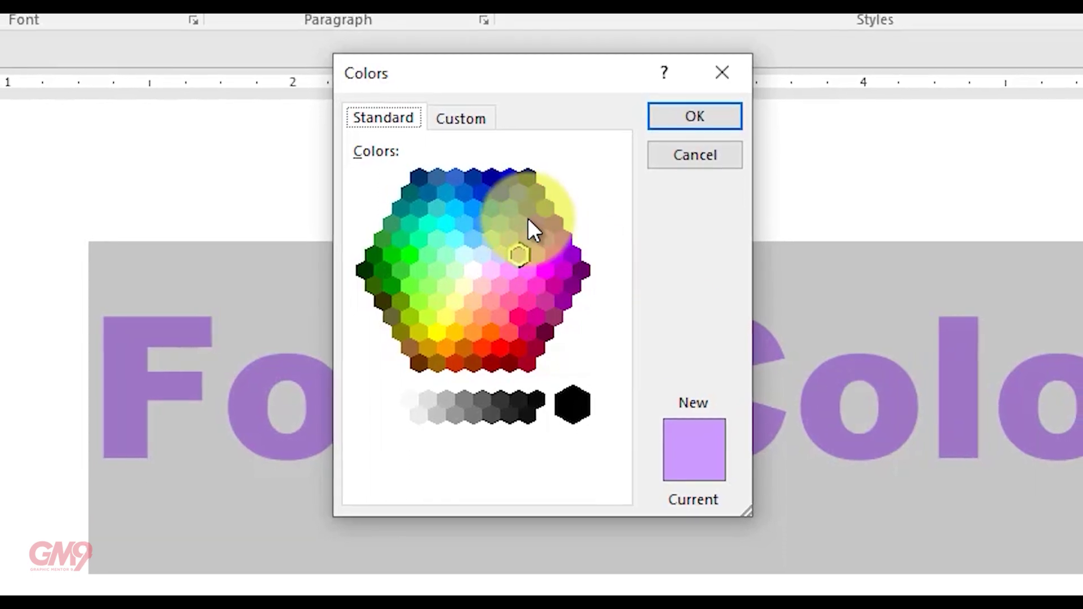
pyautogui.click(500, 194)
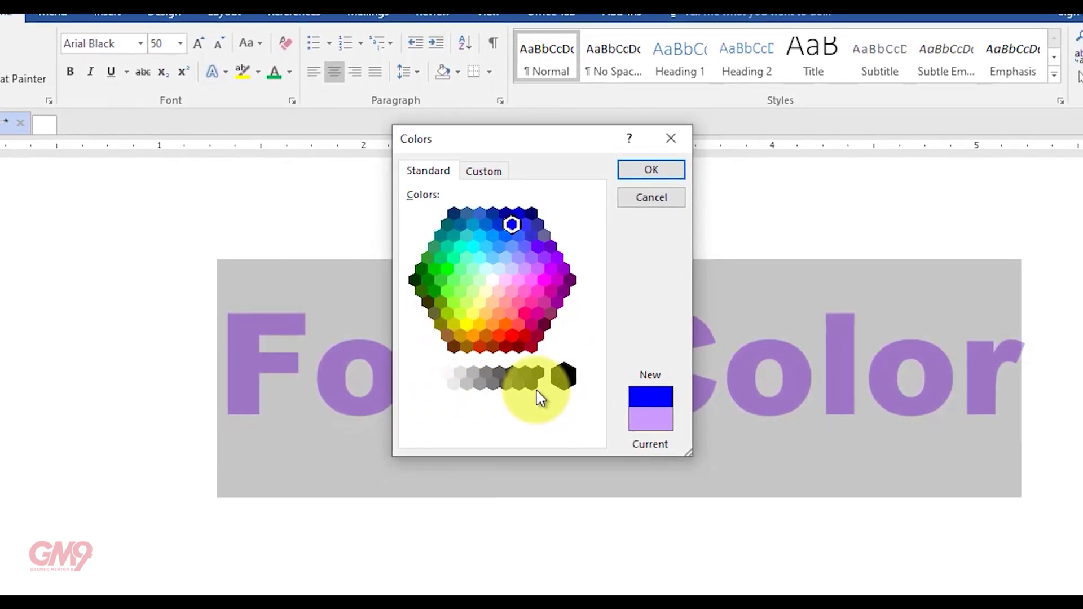
pyautogui.click(649, 174)
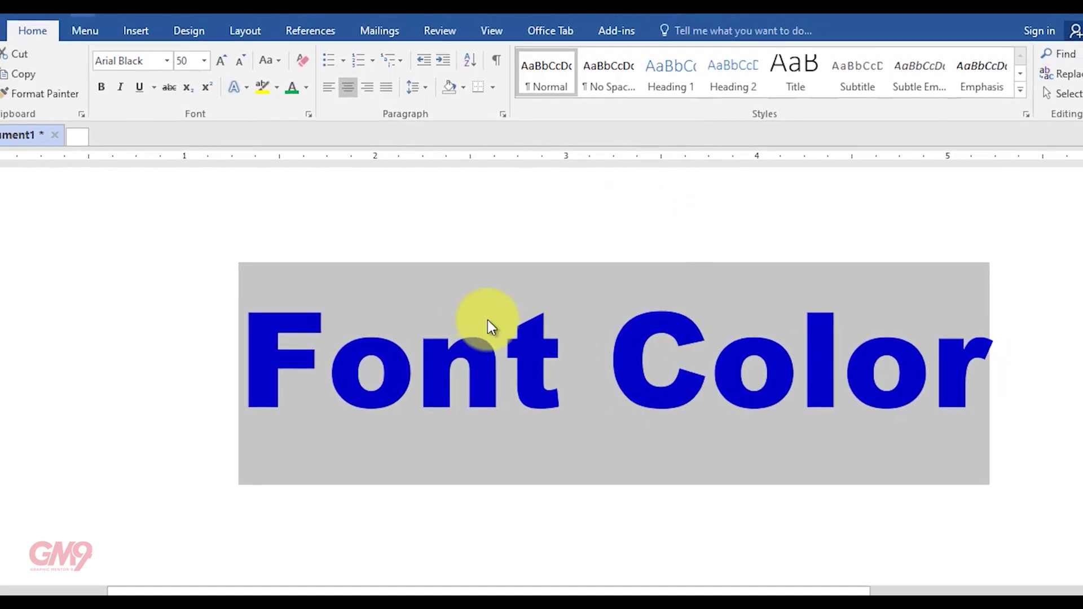
pyautogui.click(304, 85)
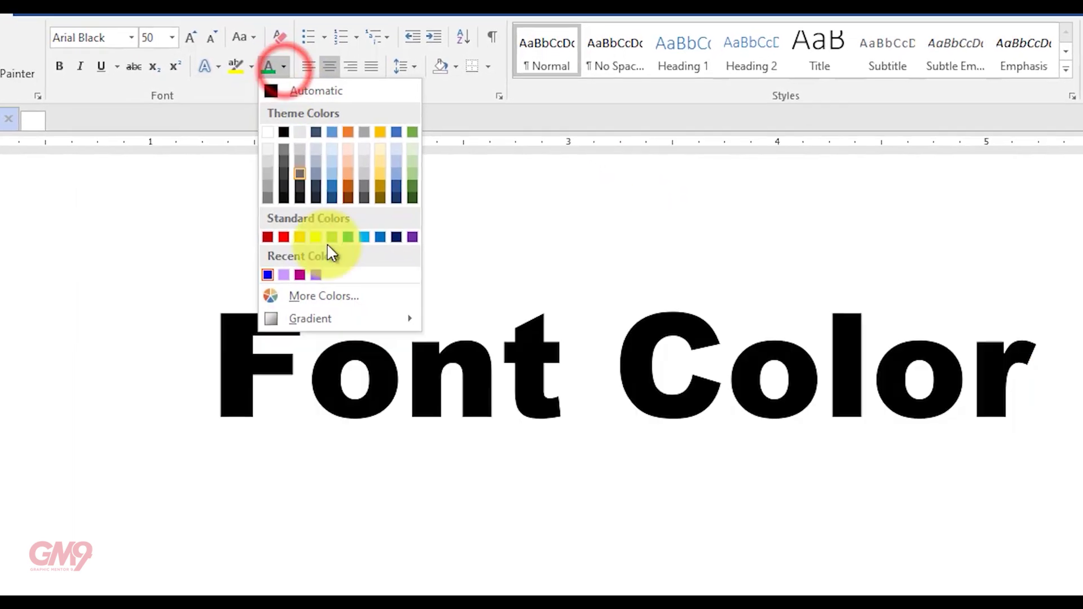
# Try colours on the Custom spectrum, settling on a medium green 82/189/67.
pyautogui.click(323, 295)
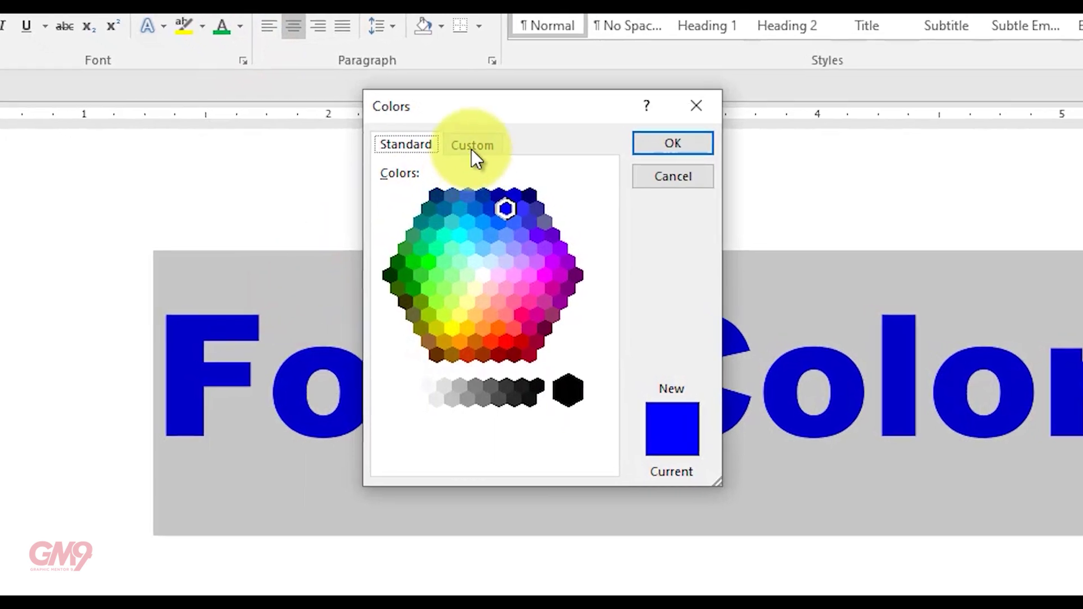
pyautogui.click(472, 148)
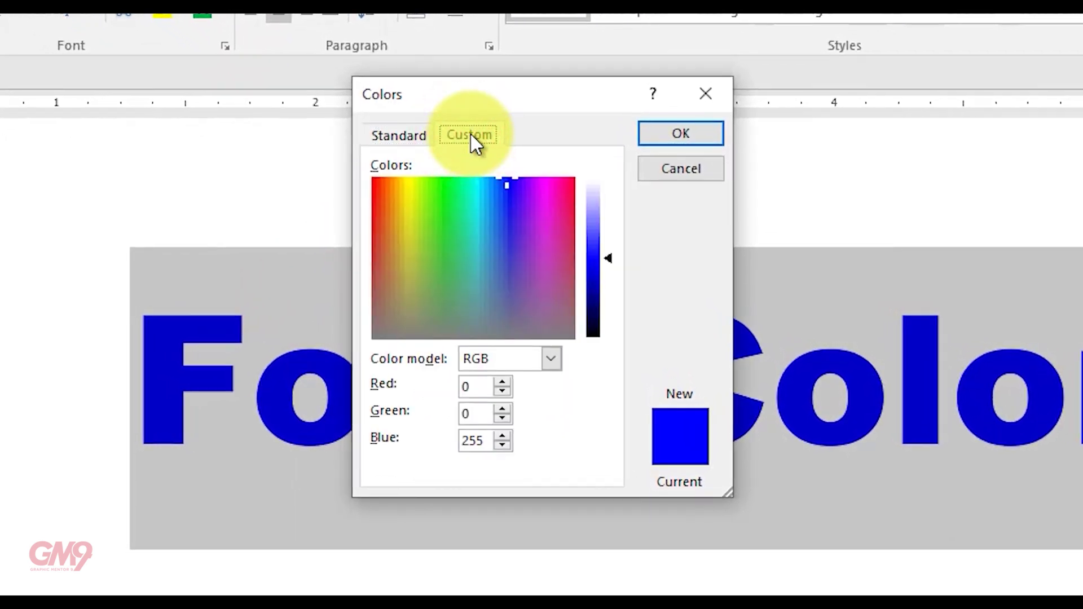
pyautogui.click(445, 208)
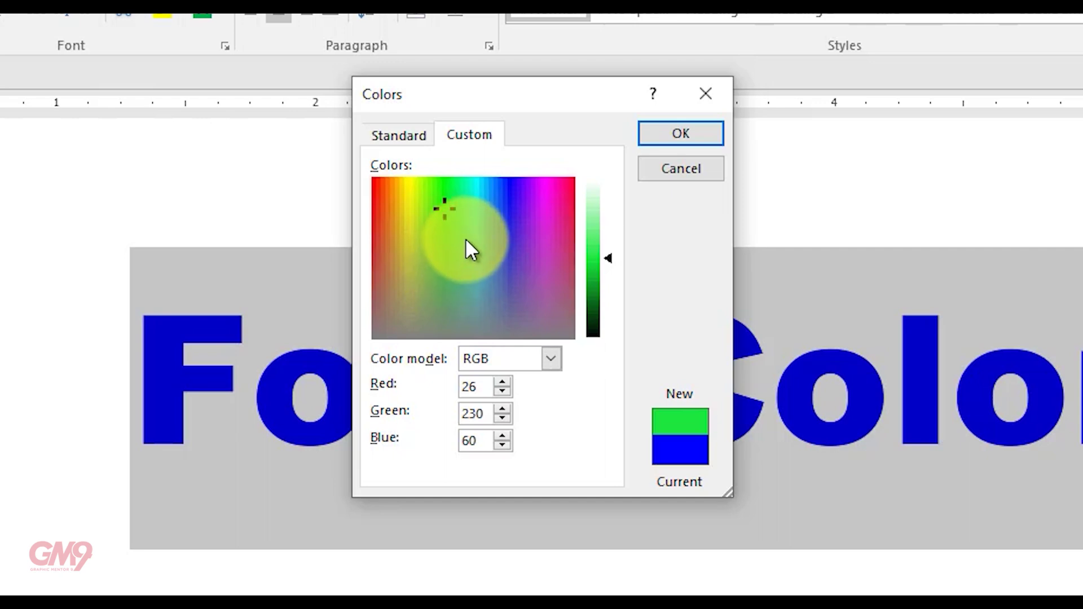
pyautogui.click(509, 210)
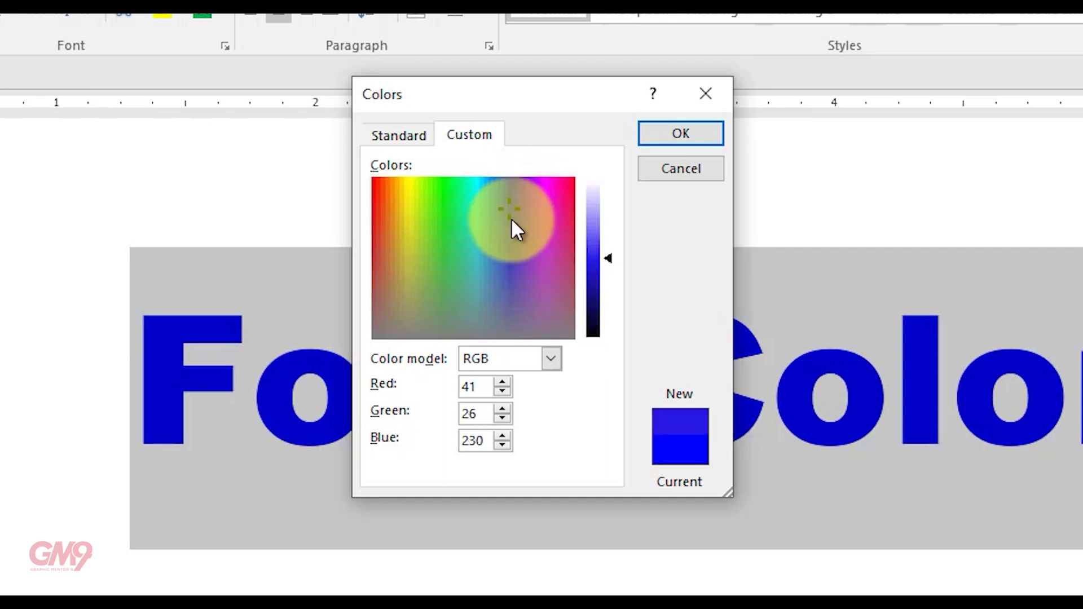
pyautogui.click(450, 188)
pyautogui.click(436, 260)
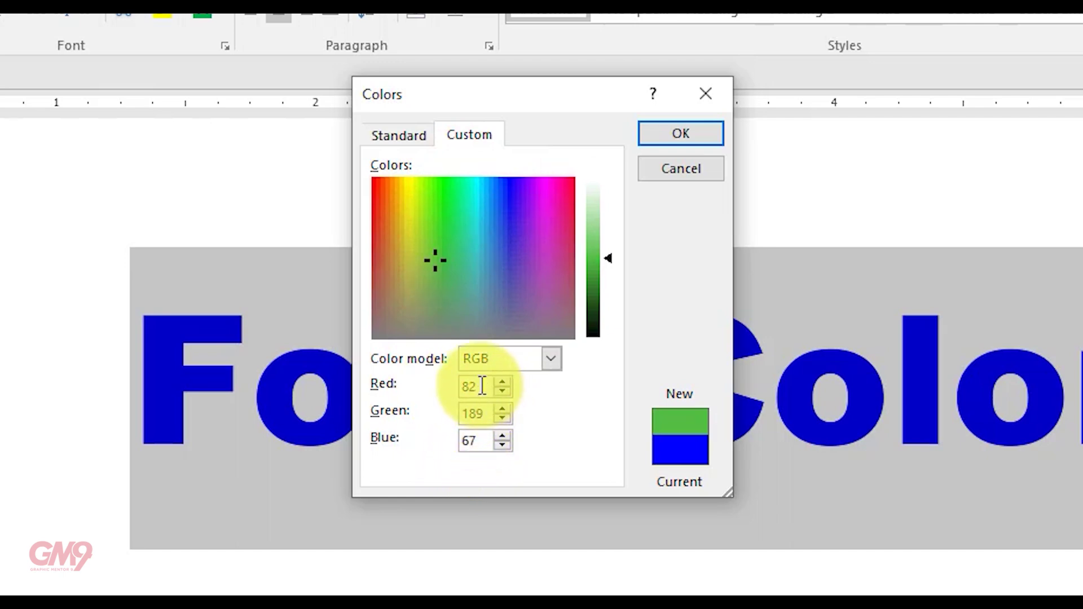
# Adjust the custom RGB values: red up to 91, green raised, blue down to 42.
pyautogui.click(500, 382)
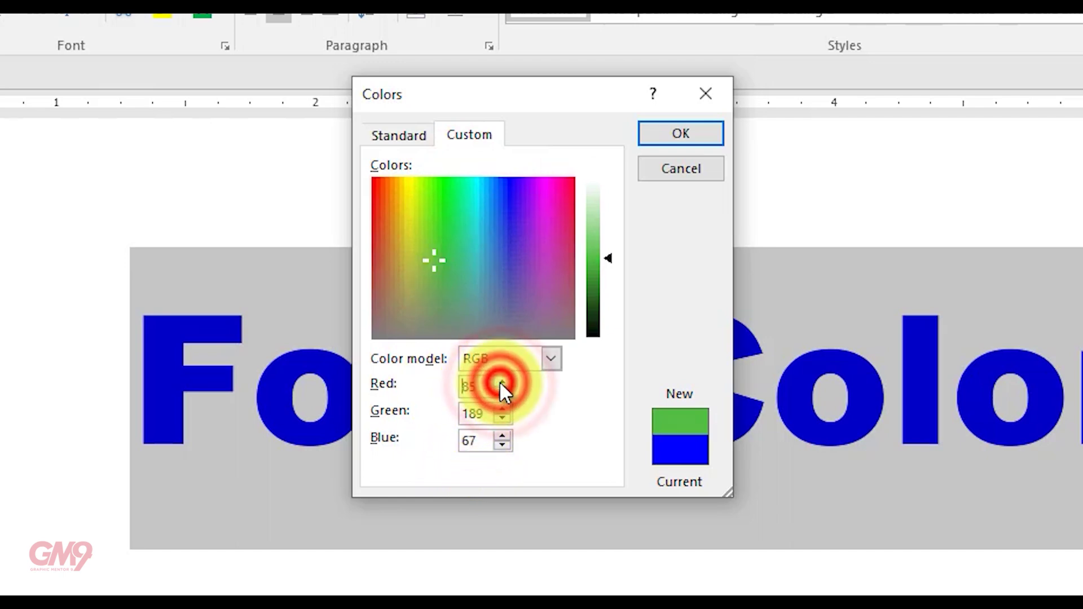
pyautogui.click(500, 384)
pyautogui.click(501, 384)
pyautogui.click(500, 384)
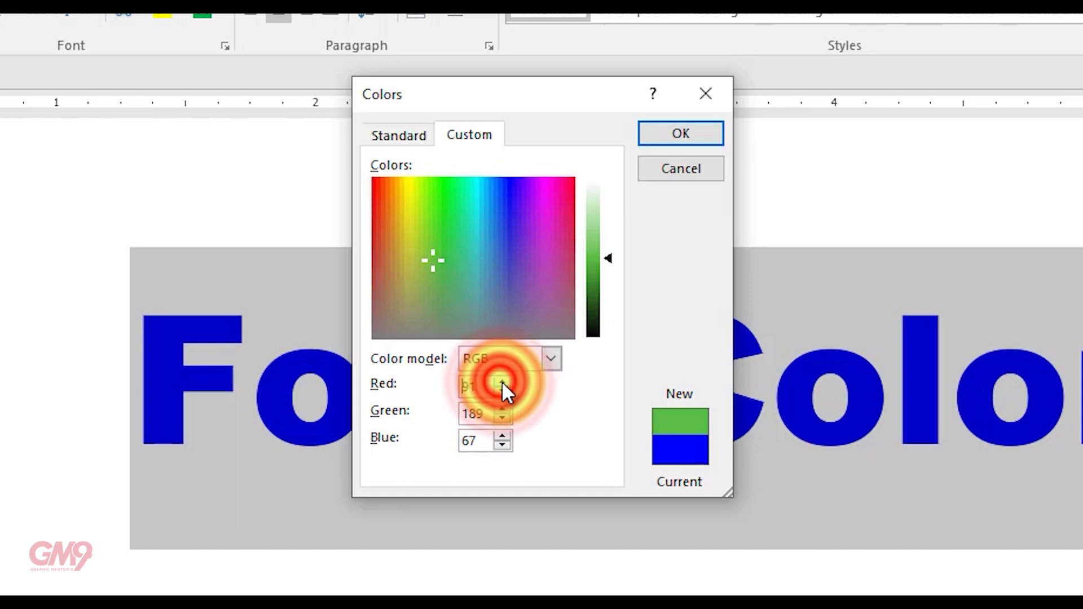
pyautogui.click(500, 384)
pyautogui.click(501, 409)
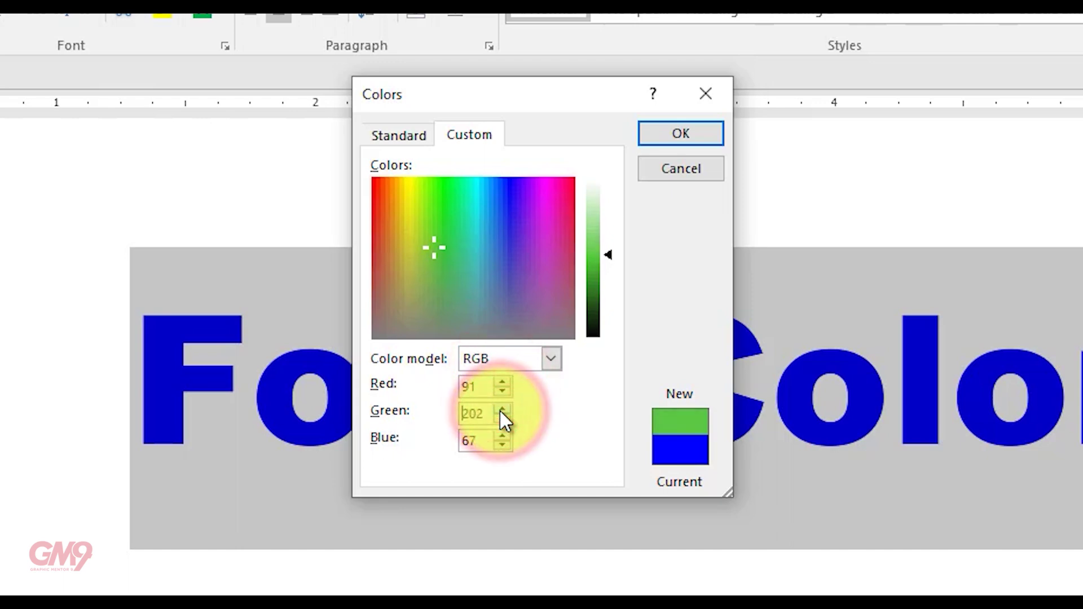
pyautogui.click(502, 446)
pyautogui.click(502, 445)
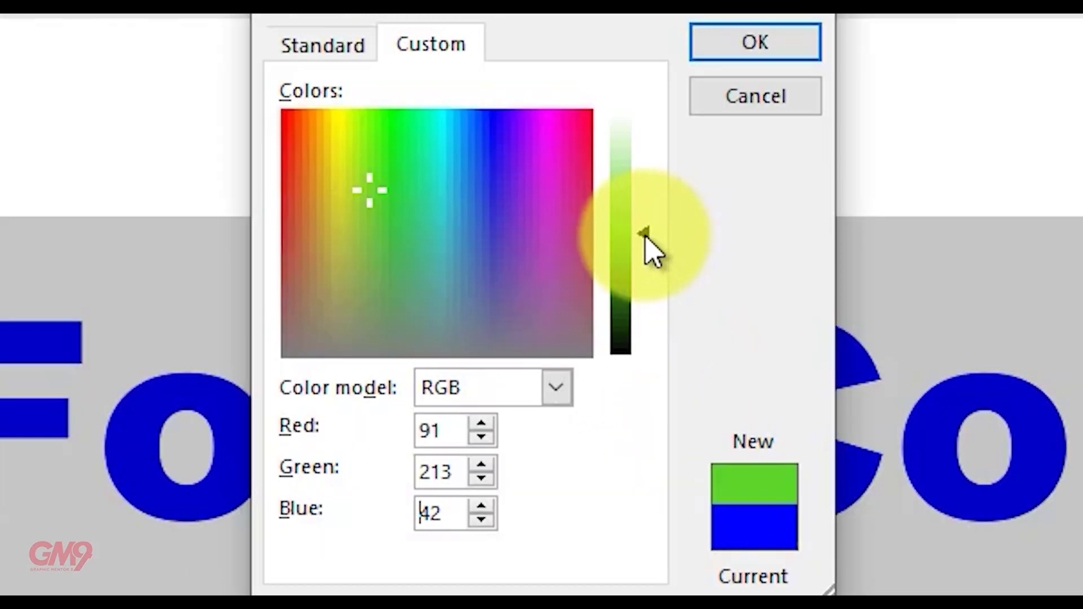
# Drag the spectrum and luminance to a deep red and apply it to the heading.
pyautogui.moveTo(610, 258); pyautogui.dragTo(612, 244)
pyautogui.moveTo(648, 211)
pyautogui.mouseDown()
pyautogui.moveTo(643, 145)
pyautogui.moveTo(658, 327)
pyautogui.moveTo(663, 162)
pyautogui.moveTo(663, 214)
pyautogui.mouseUp()
pyautogui.moveTo(650, 197); pyautogui.dragTo(658, 245)
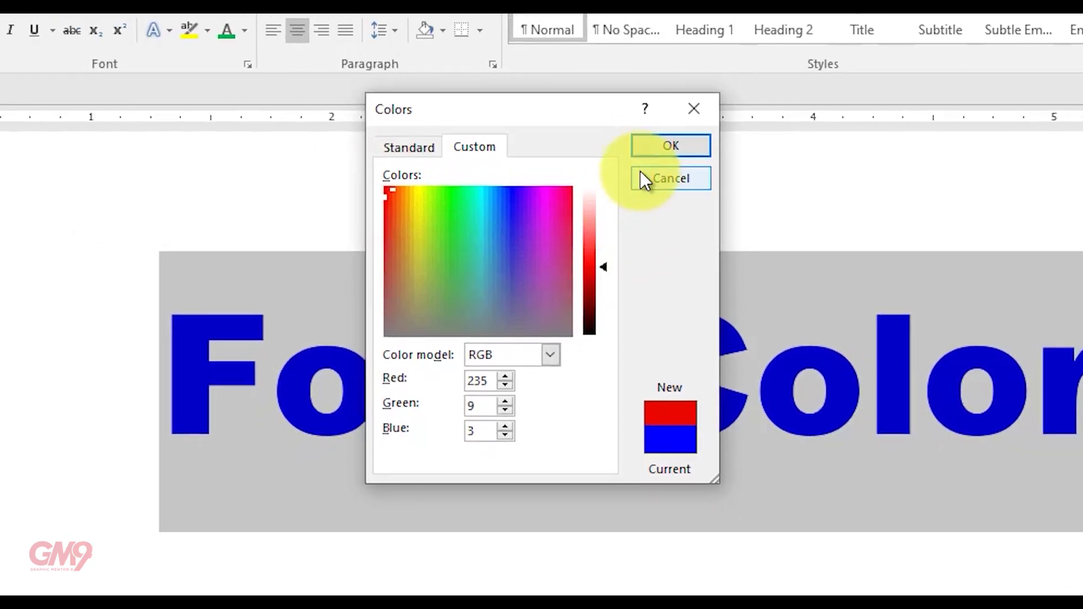
pyautogui.click(671, 146)
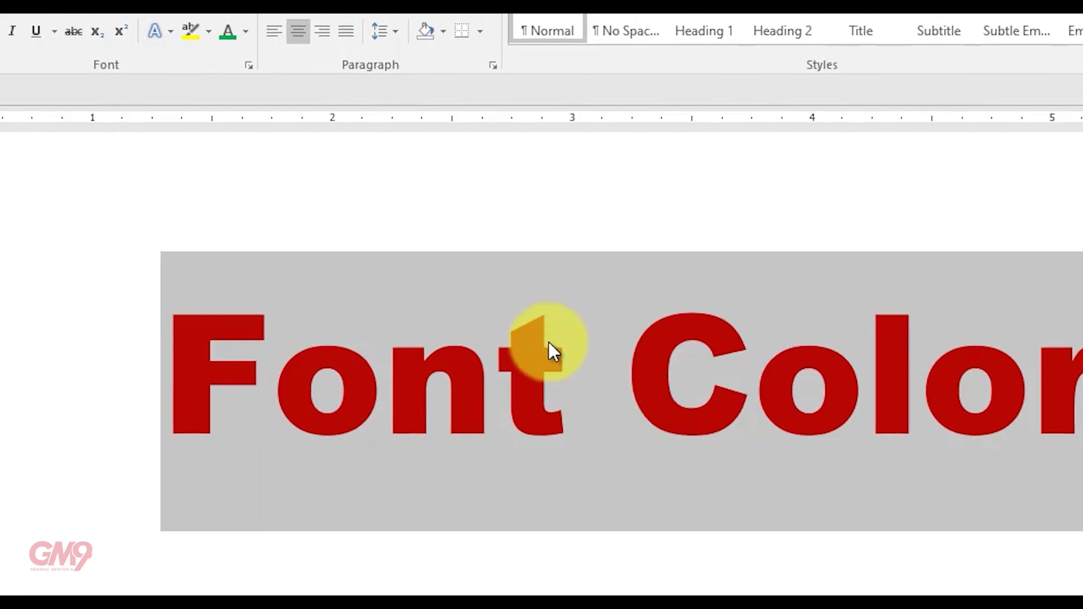
# Switch the heading to a Gradient fill via Font Color > Gradient > More Gradients.
pyautogui.click(246, 32)
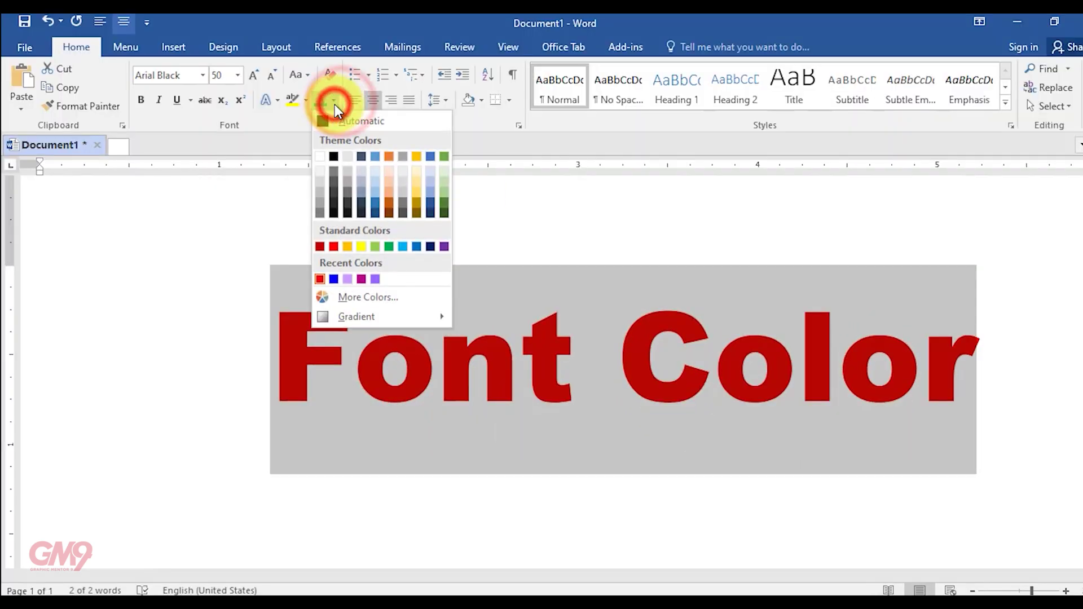
pyautogui.moveTo(371, 318)
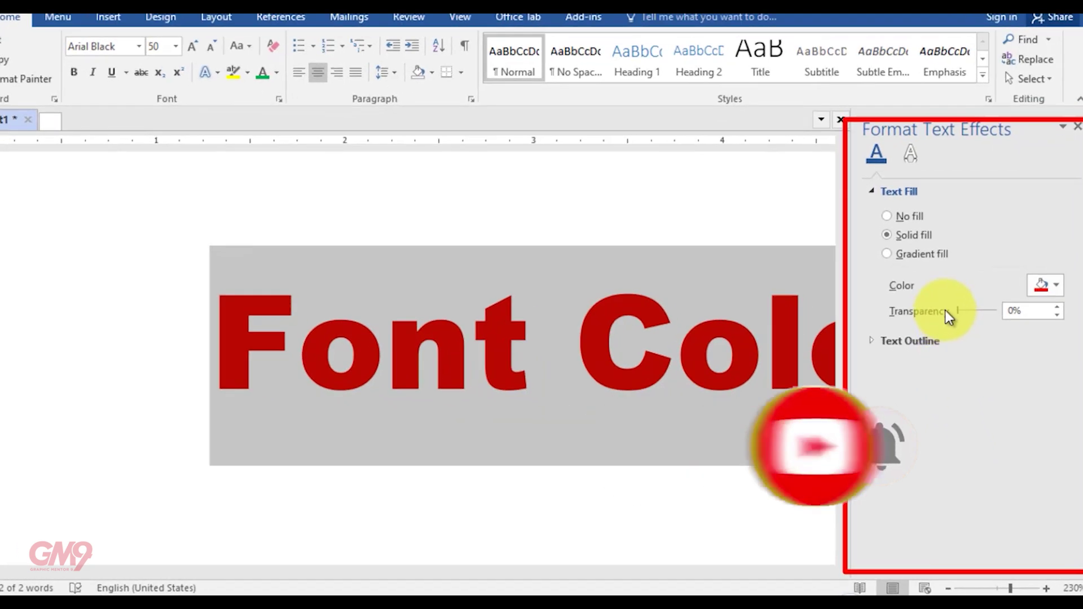
pyautogui.click(898, 273)
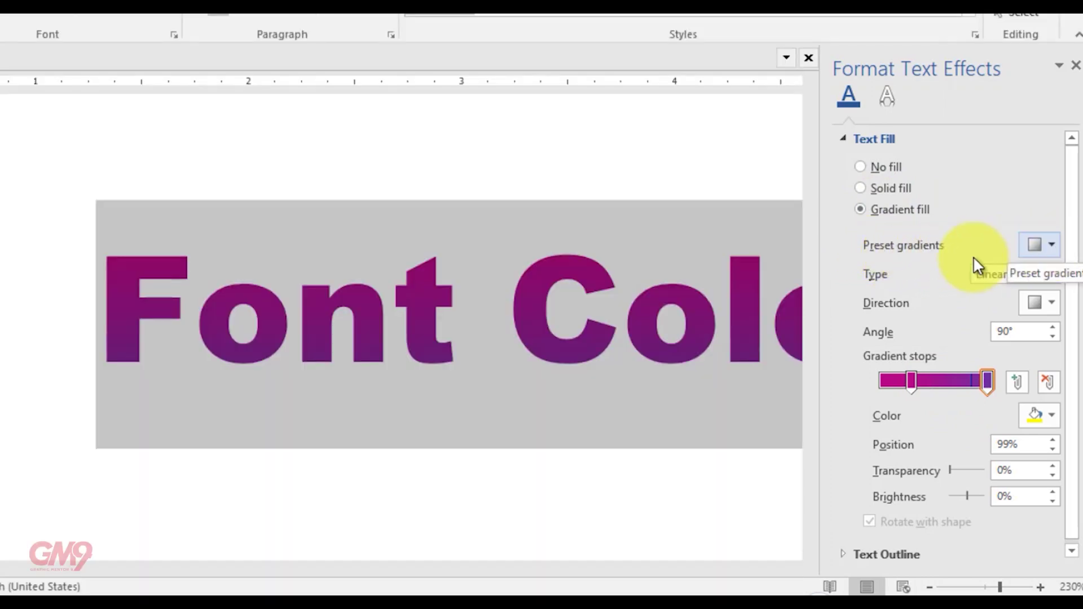
# Try several preset gradients, ending on a green linear preset for the heading.
pyautogui.click(1050, 245)
pyautogui.click(902, 283)
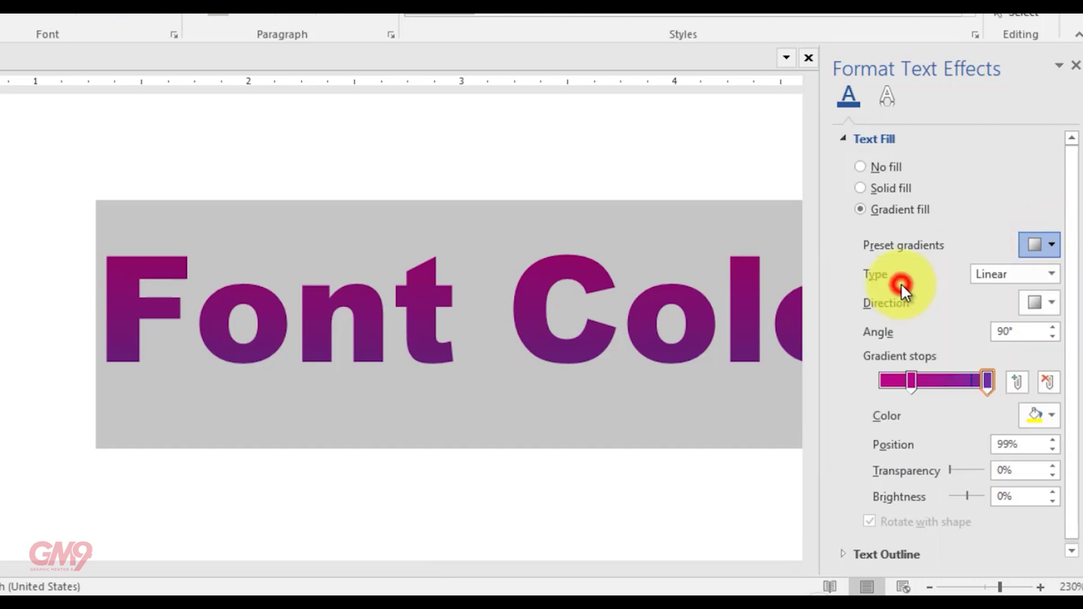
pyautogui.click(1049, 245)
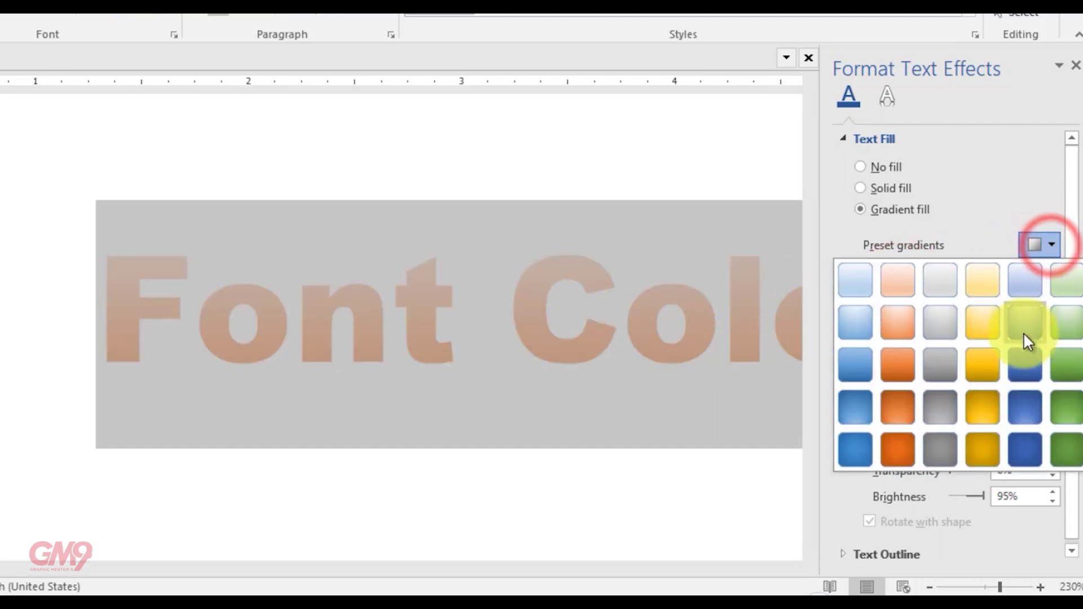
pyautogui.click(1024, 330)
pyautogui.click(1050, 245)
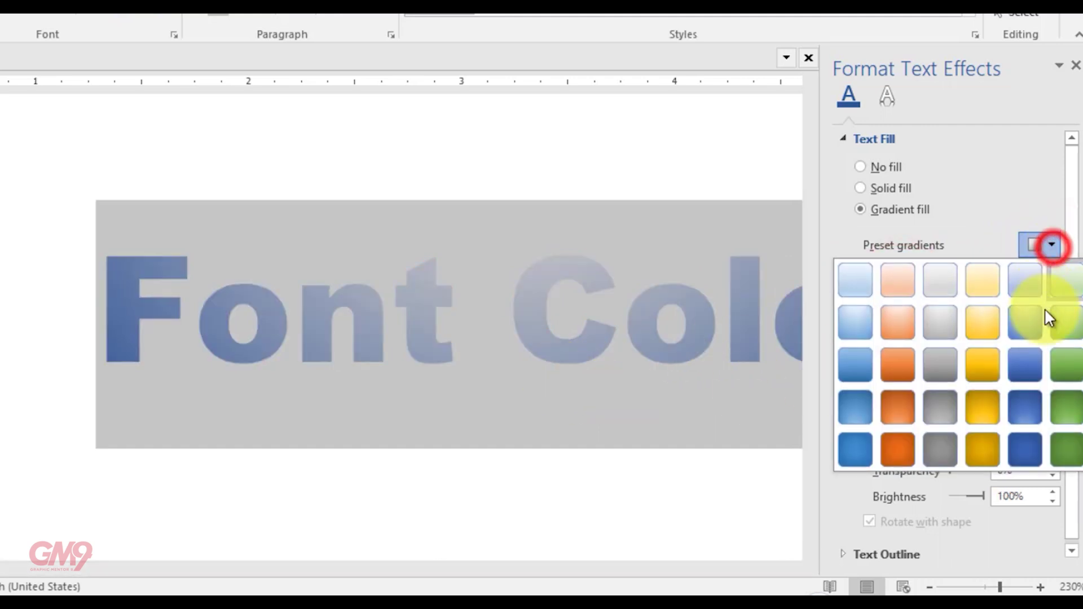
pyautogui.click(1028, 412)
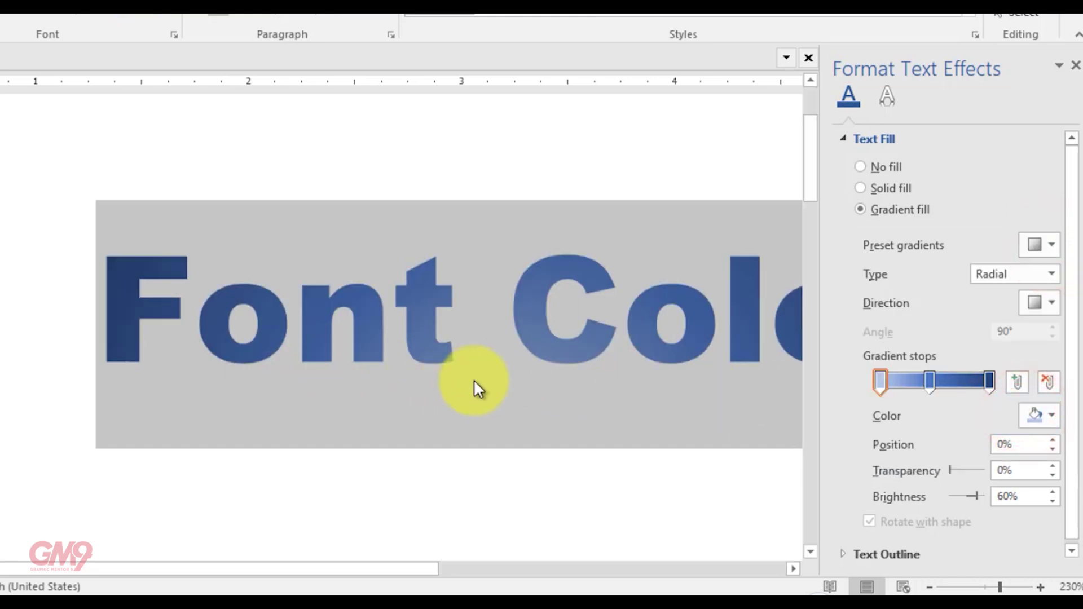
pyautogui.click(1053, 245)
pyautogui.click(1058, 373)
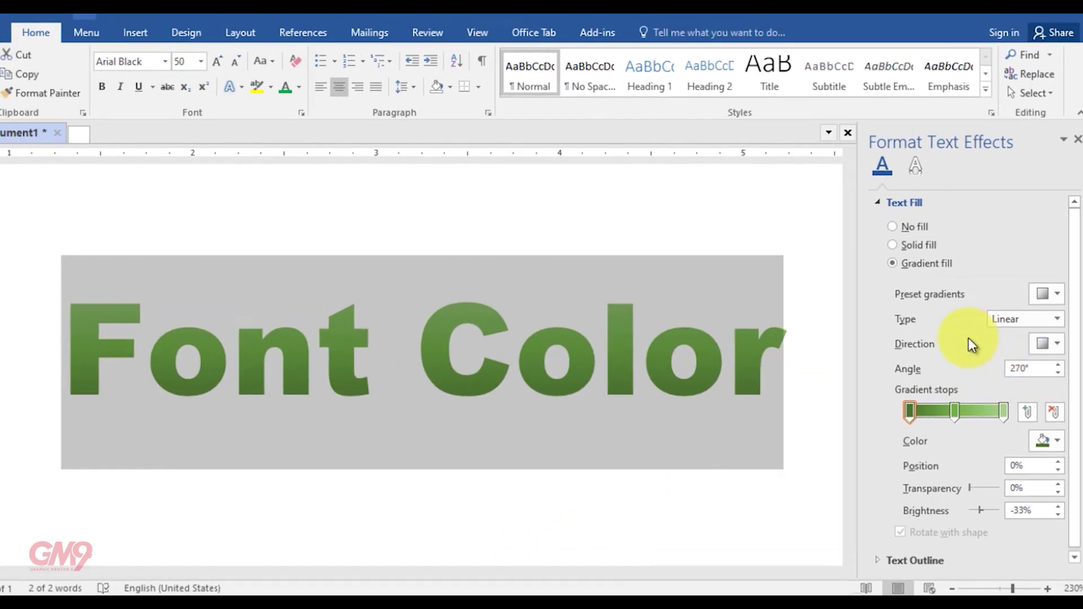
# Keep the gradient type Linear and add a new gradient stop at 74%.
pyautogui.click(1059, 319)
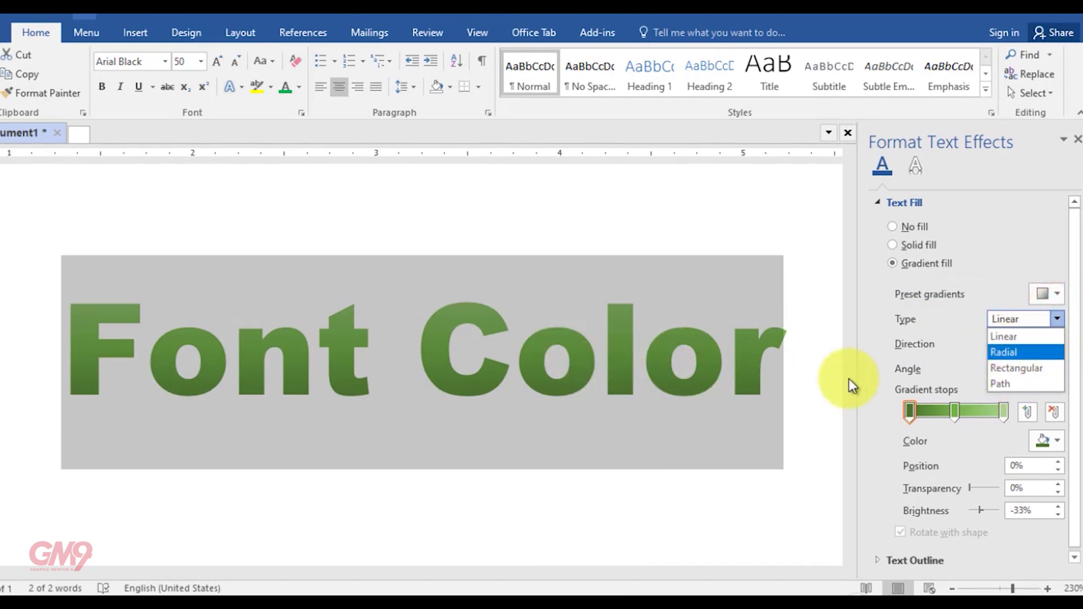
pyautogui.click(877, 377)
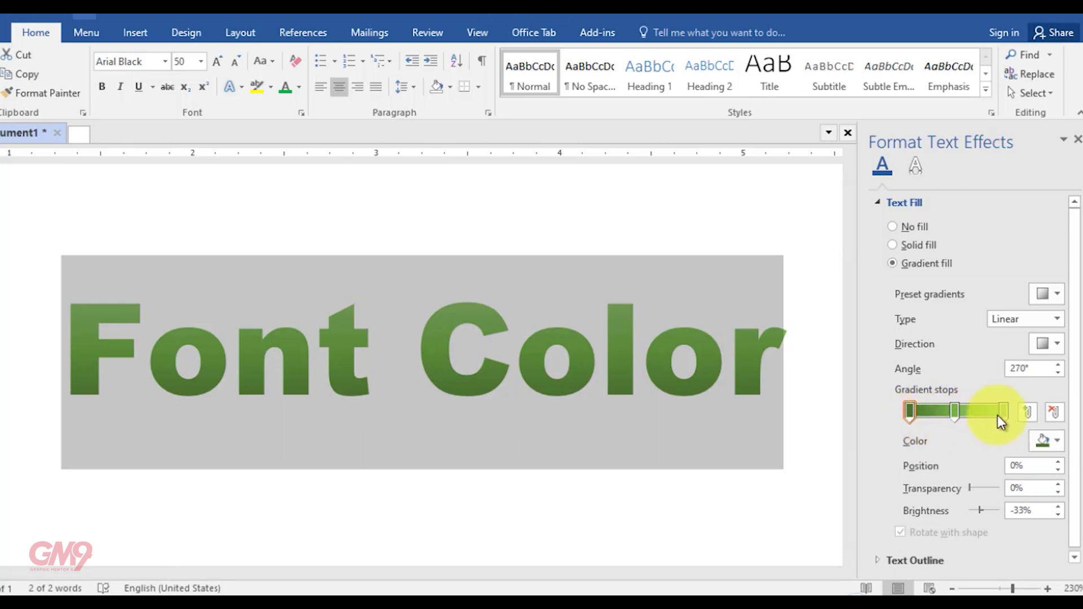
pyautogui.click(909, 414)
pyautogui.click(952, 414)
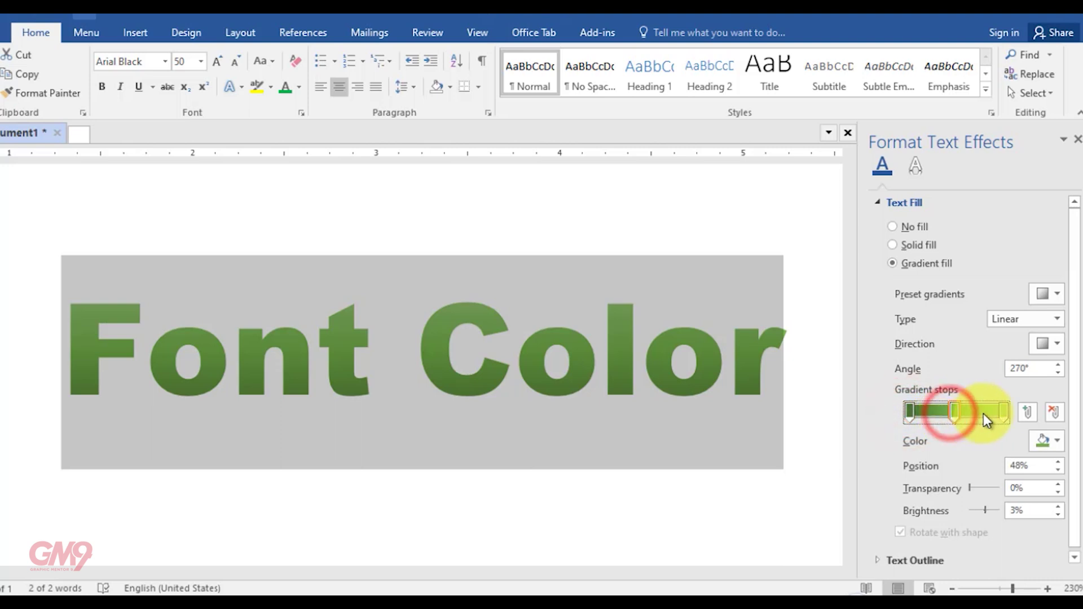
pyautogui.click(997, 414)
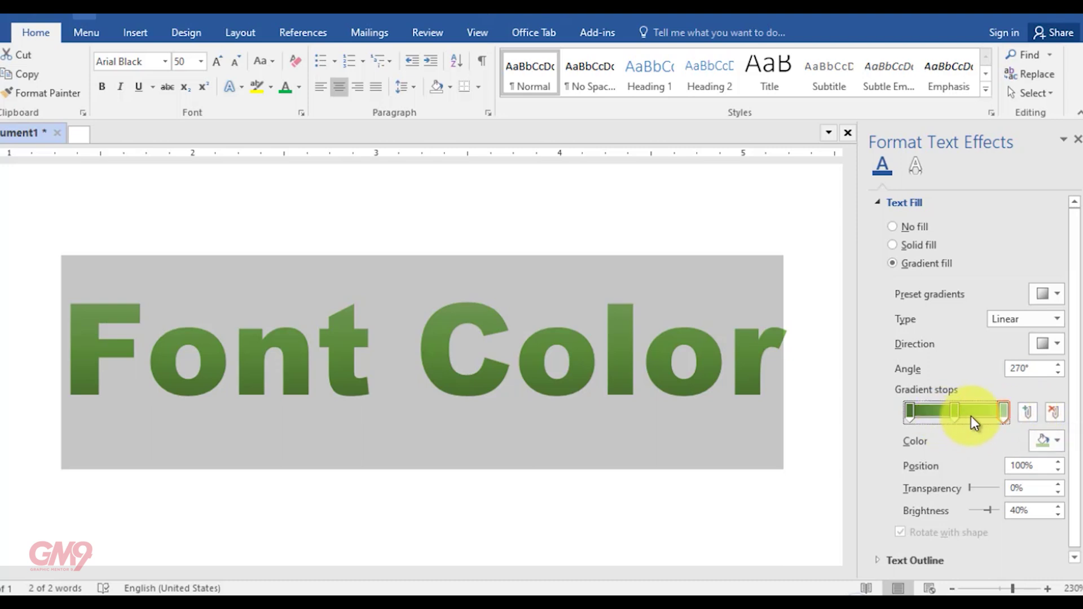
pyautogui.click(1028, 414)
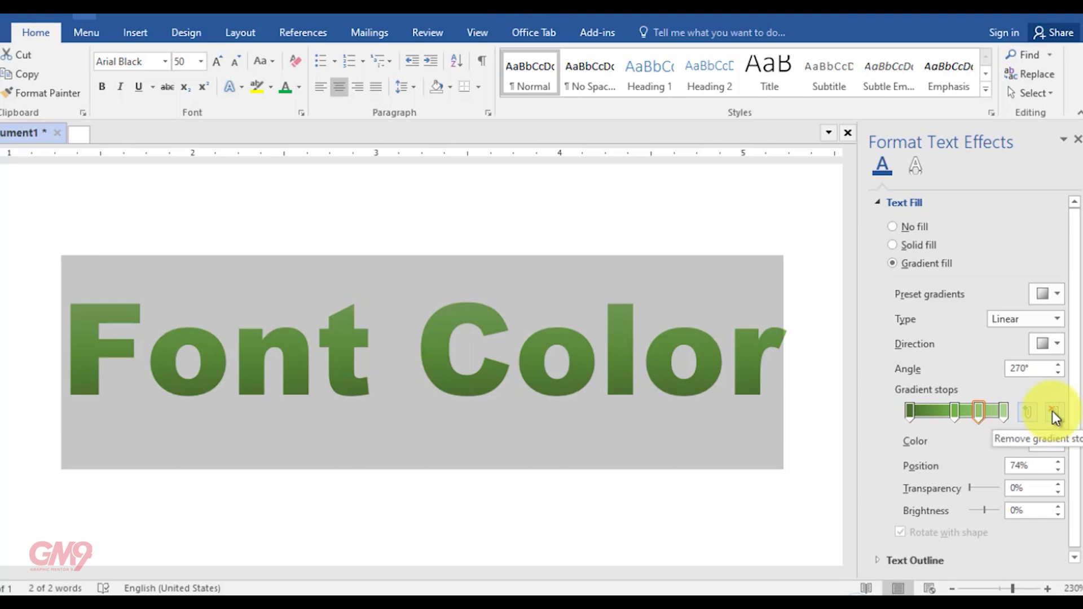
# Remove the second and middle gradient stops so only two remain.
pyautogui.click(956, 414)
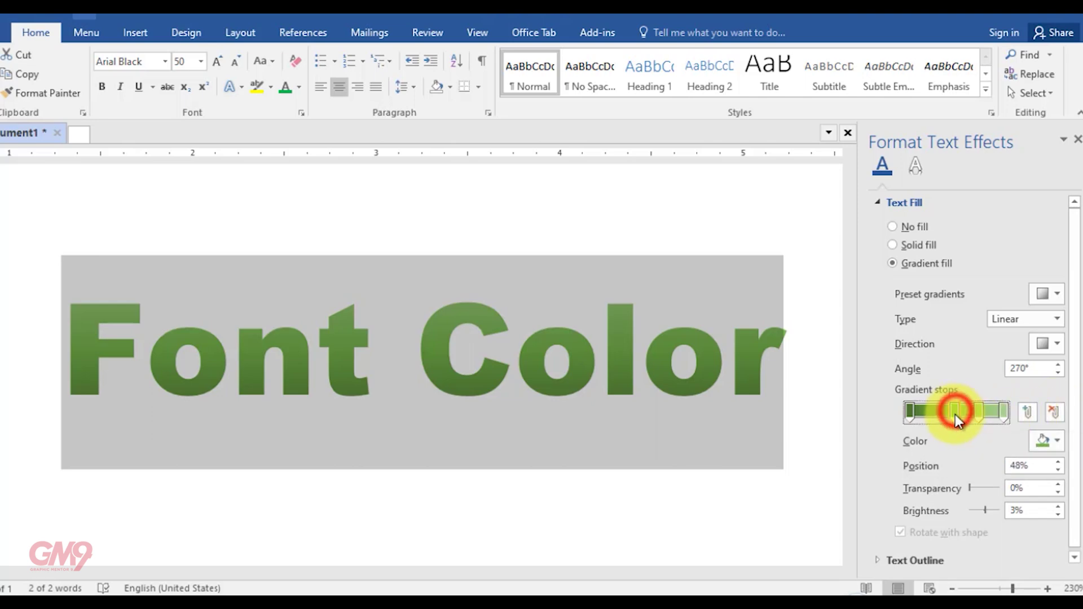
pyautogui.click(1055, 412)
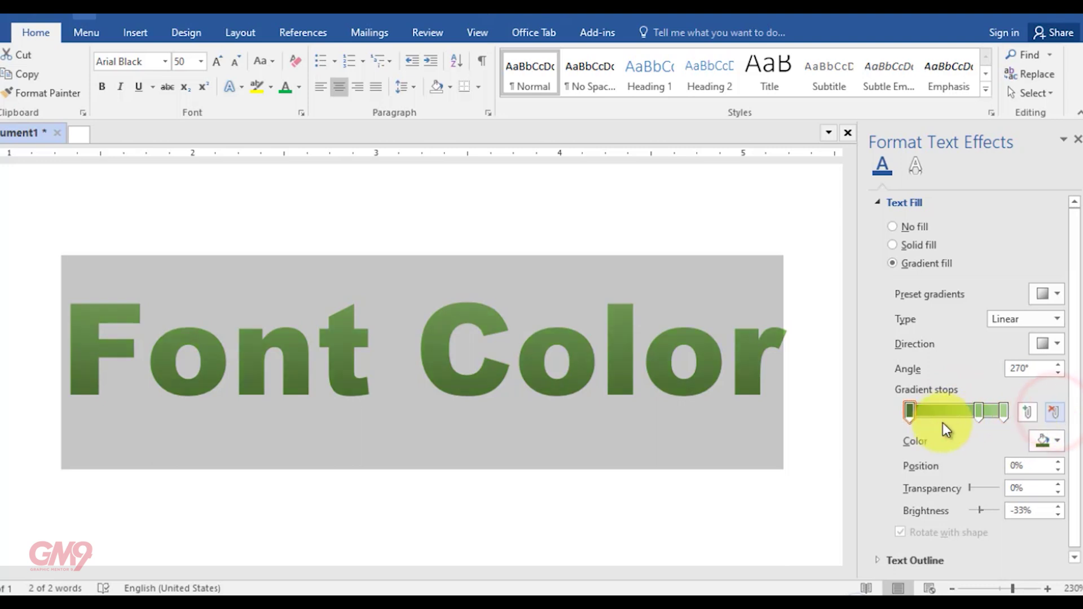
pyautogui.click(978, 412)
pyautogui.click(1054, 412)
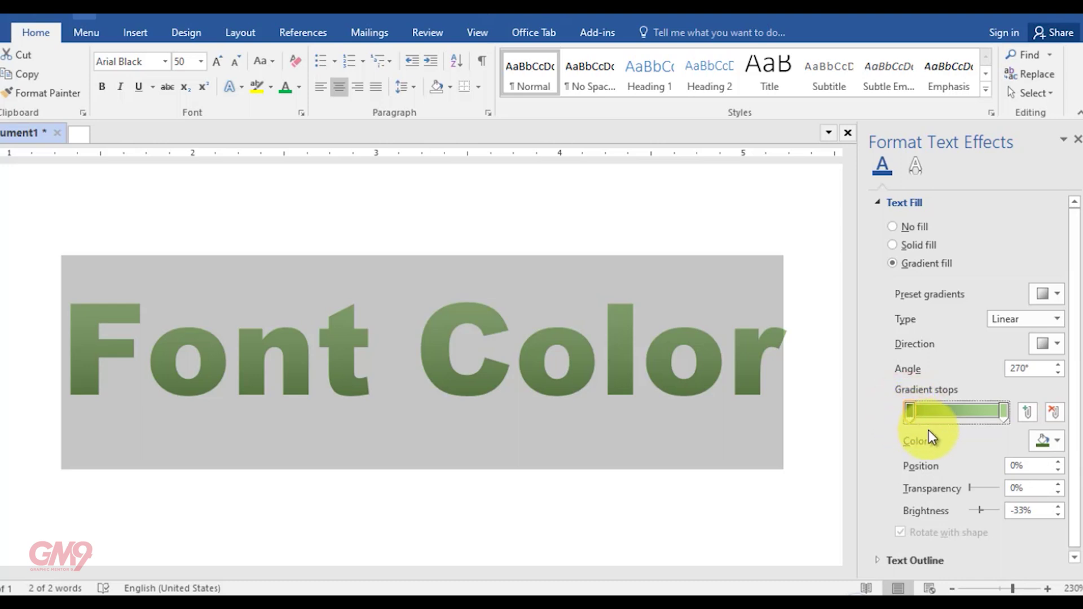
# Set the left gradient stop to Red and the right stop to Yellow.
pyautogui.click(1055, 442)
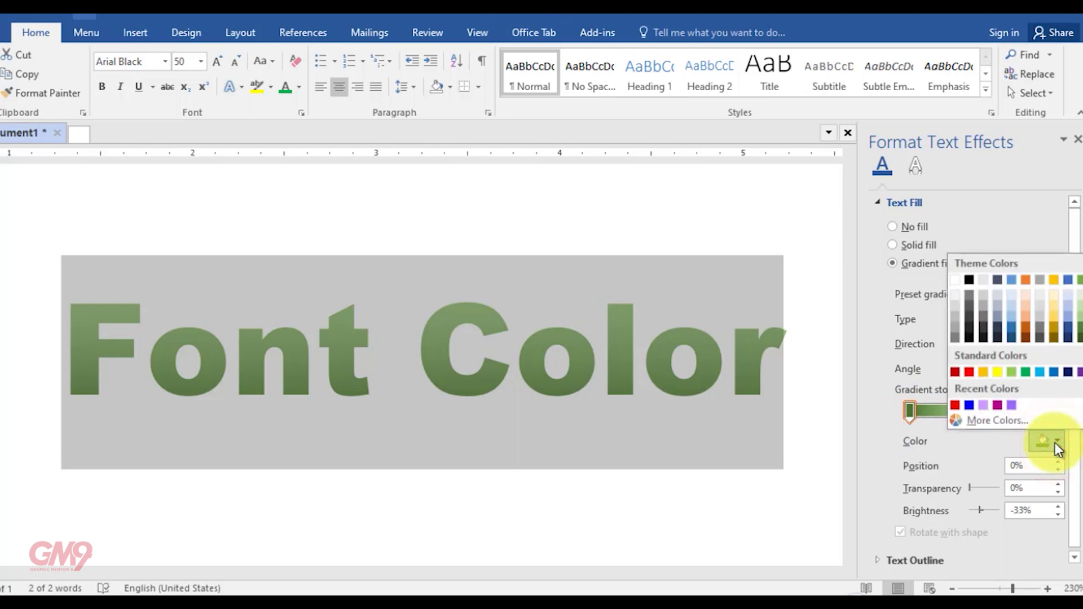
pyautogui.click(969, 372)
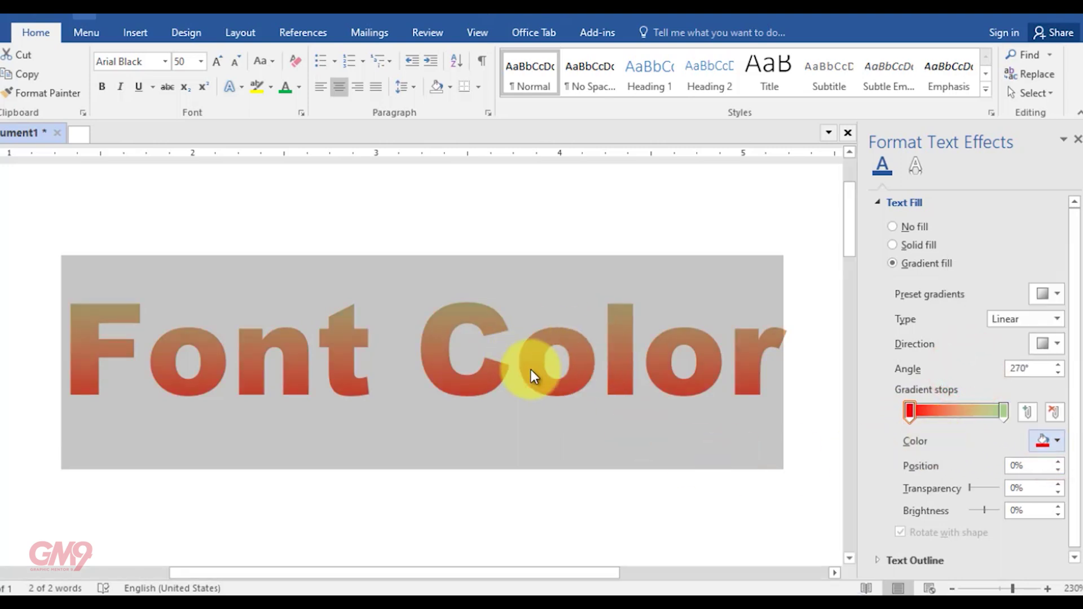
pyautogui.click(1004, 412)
pyautogui.click(1060, 444)
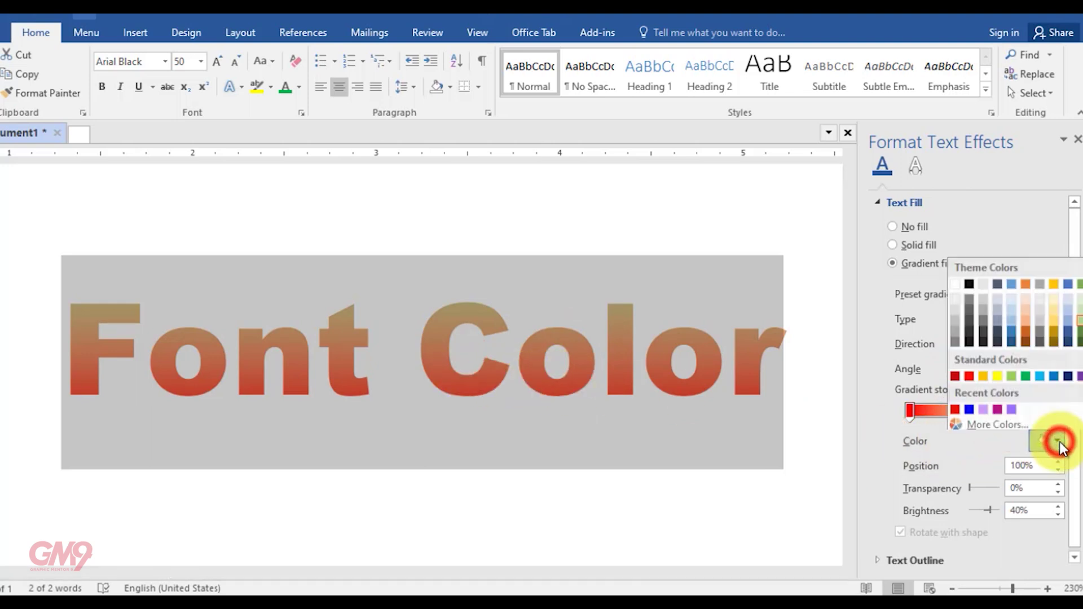
pyautogui.click(998, 373)
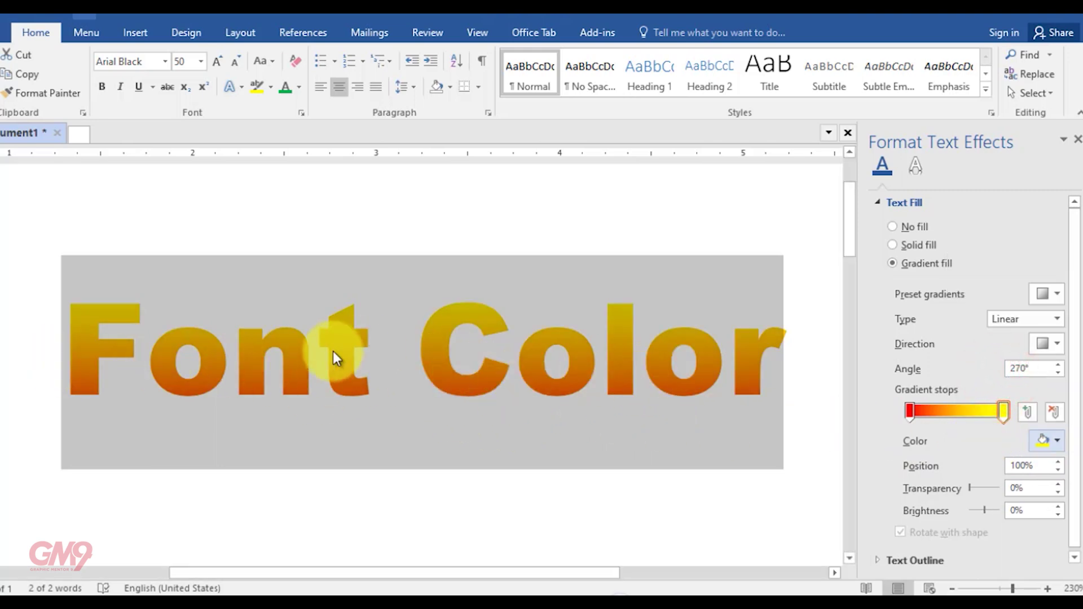
pyautogui.moveTo(910, 413)
pyautogui.mouseDown()
pyautogui.moveTo(986, 418)
pyautogui.moveTo(910, 414)
pyautogui.mouseUp()
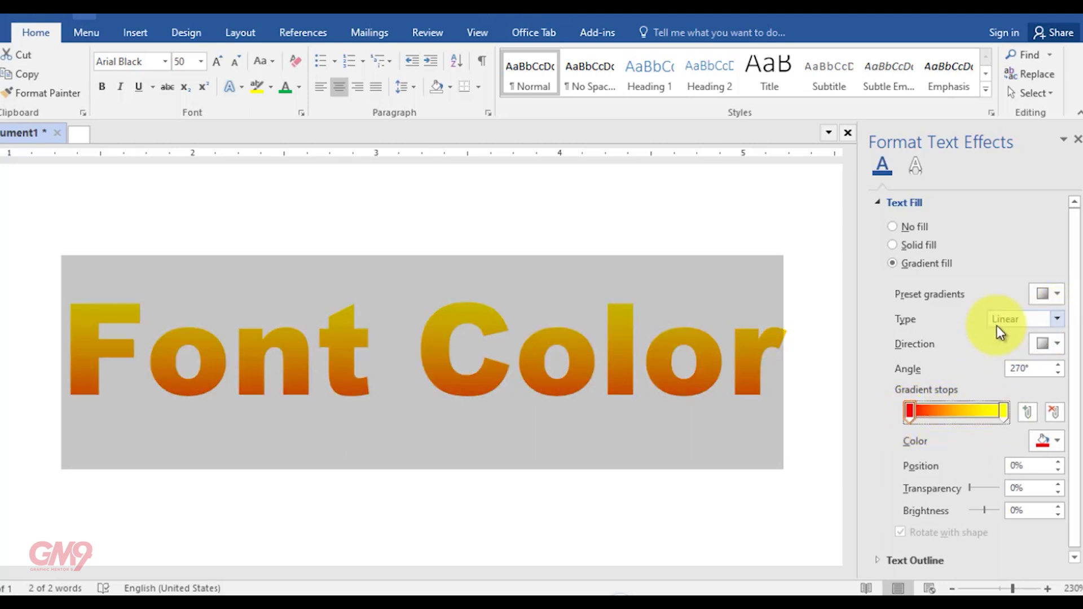
# Make the gradient Radial From Center, move red to the right end, and show Insert Shapes.
pyautogui.click(1056, 320)
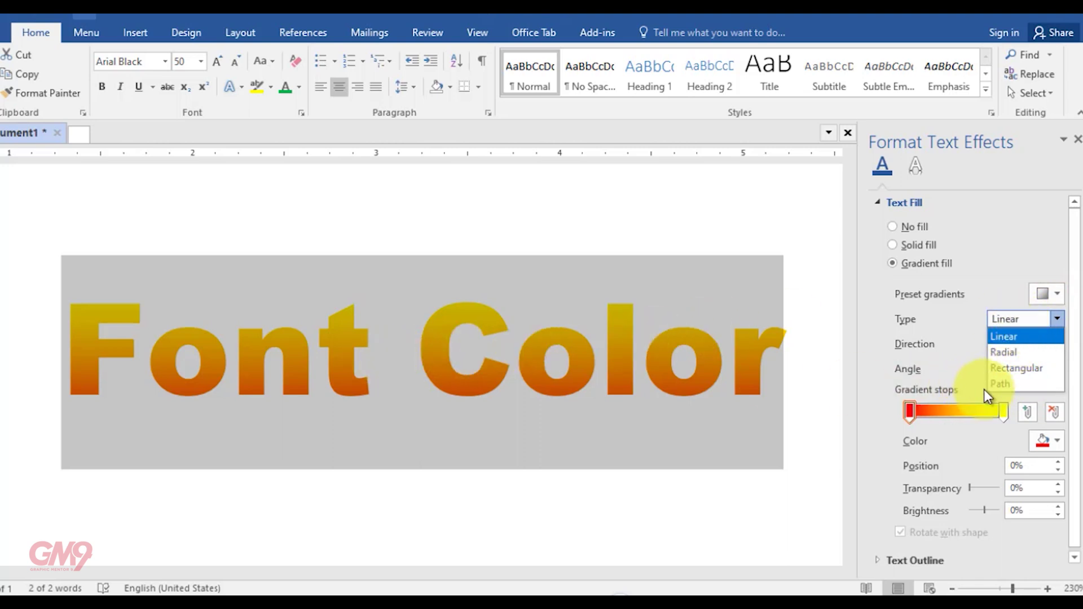
pyautogui.click(1026, 354)
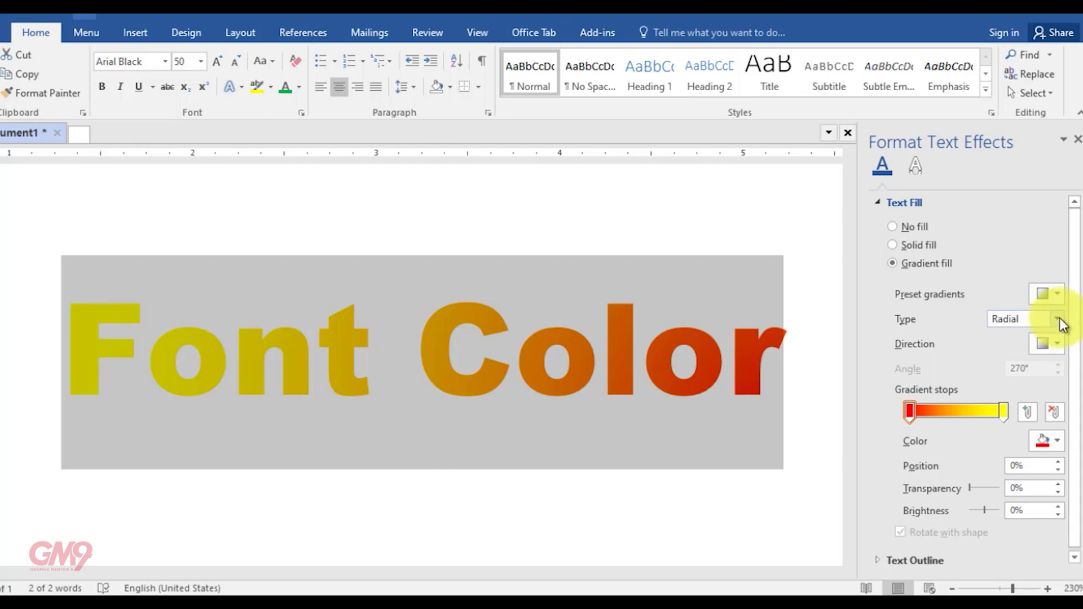
pyautogui.click(1065, 344)
pyautogui.click(1000, 385)
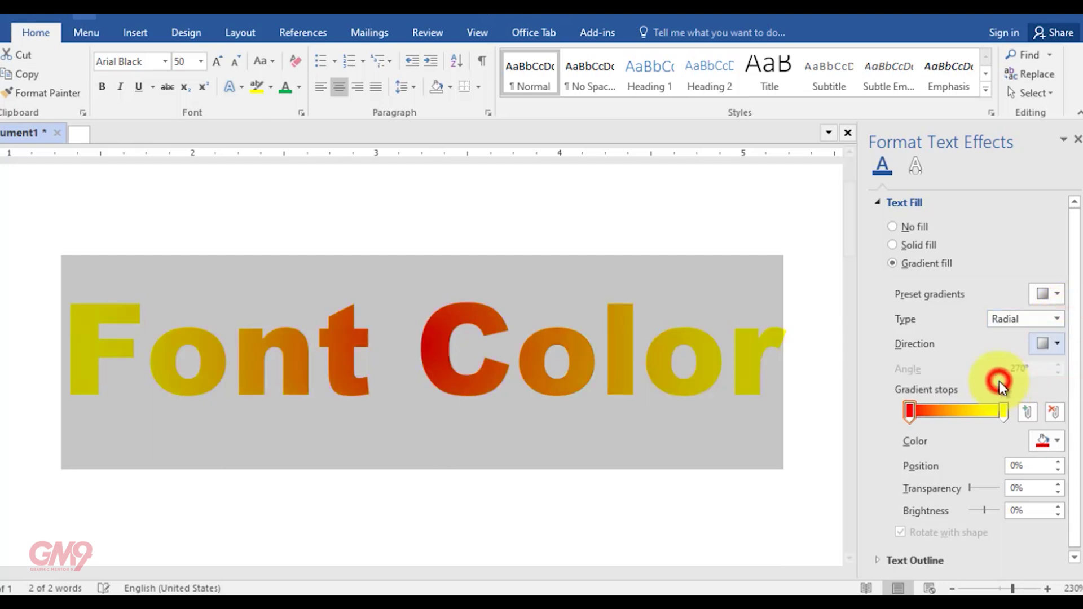
pyautogui.click(1056, 344)
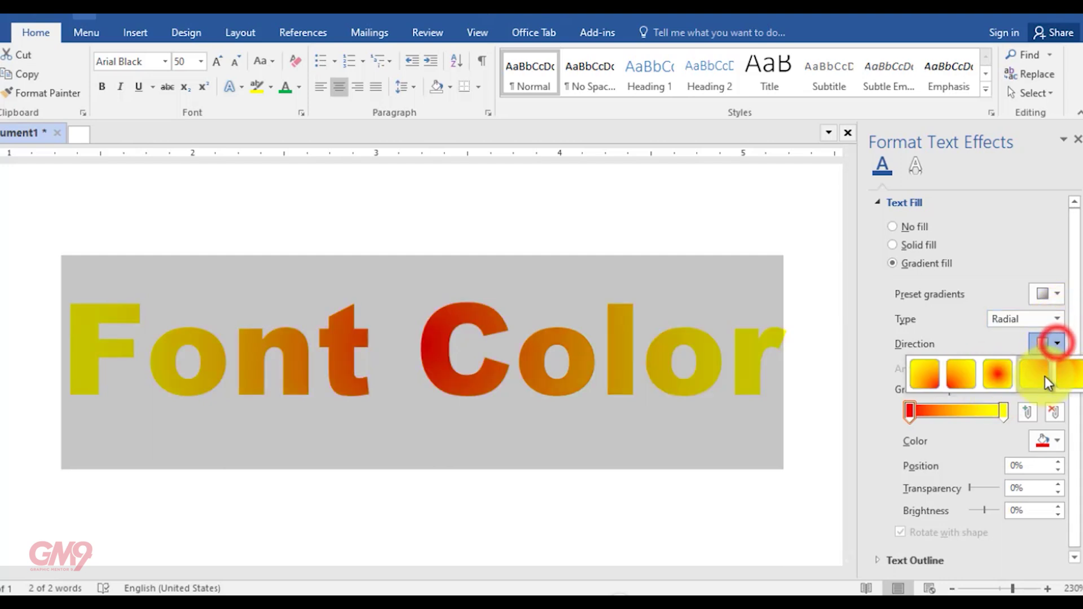
pyautogui.click(1002, 378)
pyautogui.moveTo(913, 407); pyautogui.dragTo(1003, 411)
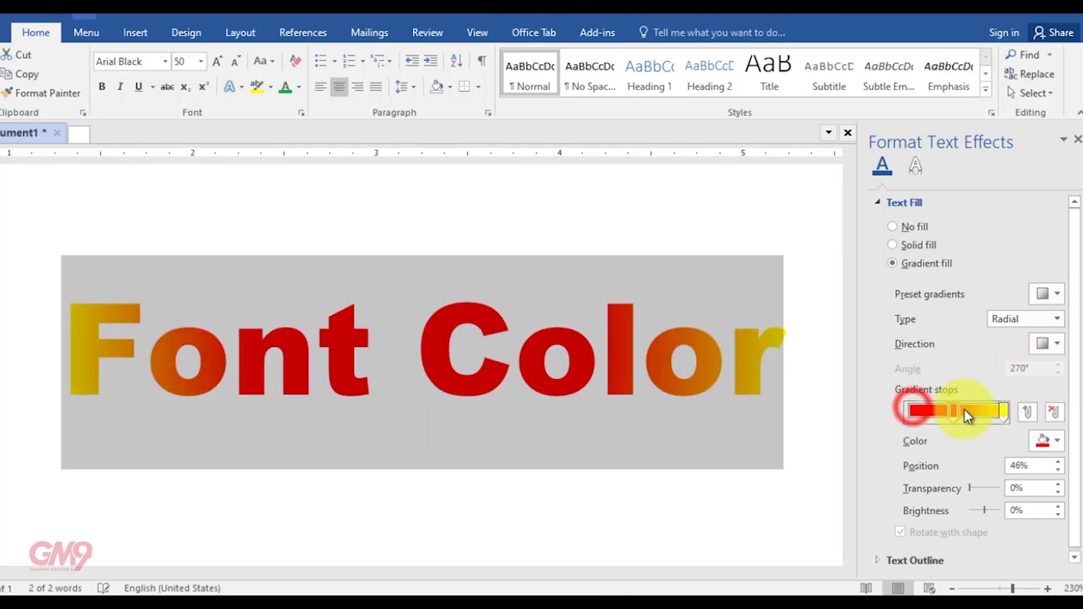
pyautogui.click(135, 32)
pyautogui.click(193, 95)
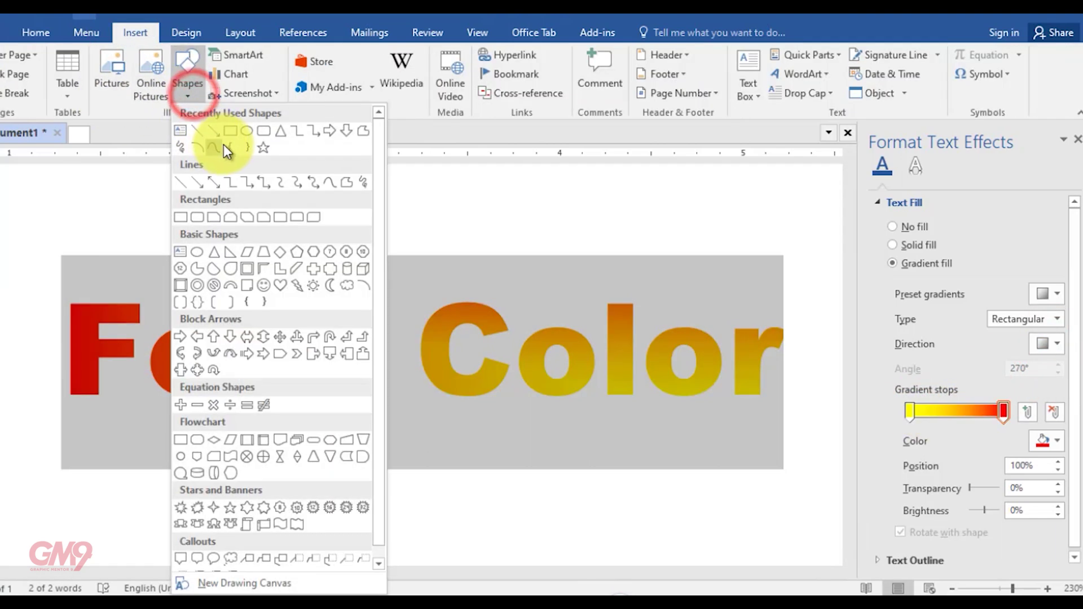
# Insert a default blue rectangle shape, then delete the unwanted square.
pyautogui.click(225, 132)
pyautogui.scroll(-3, 317, 306)
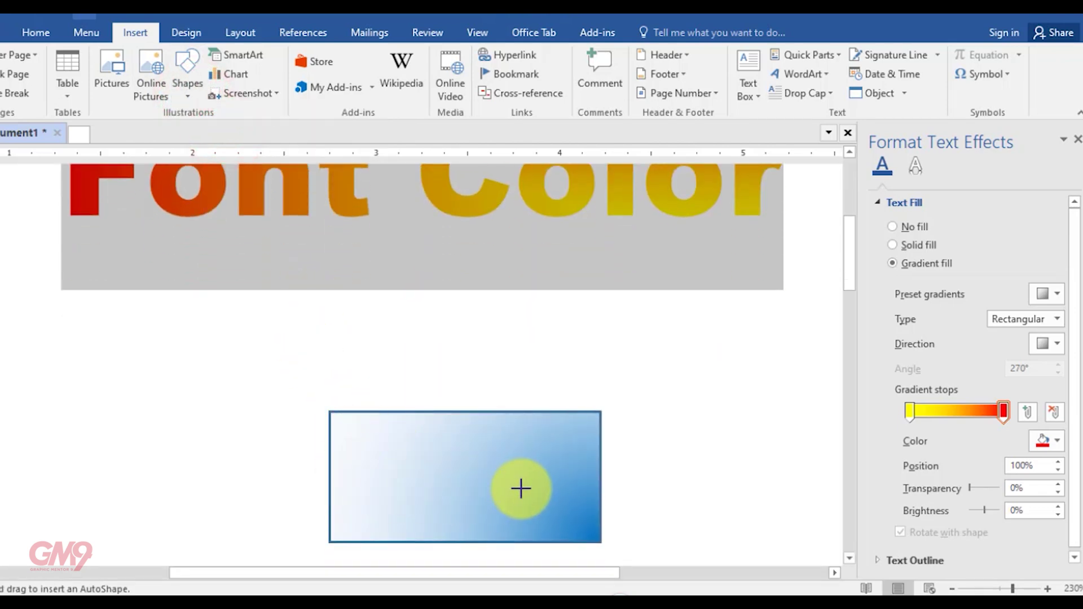
pyautogui.click(440, 478)
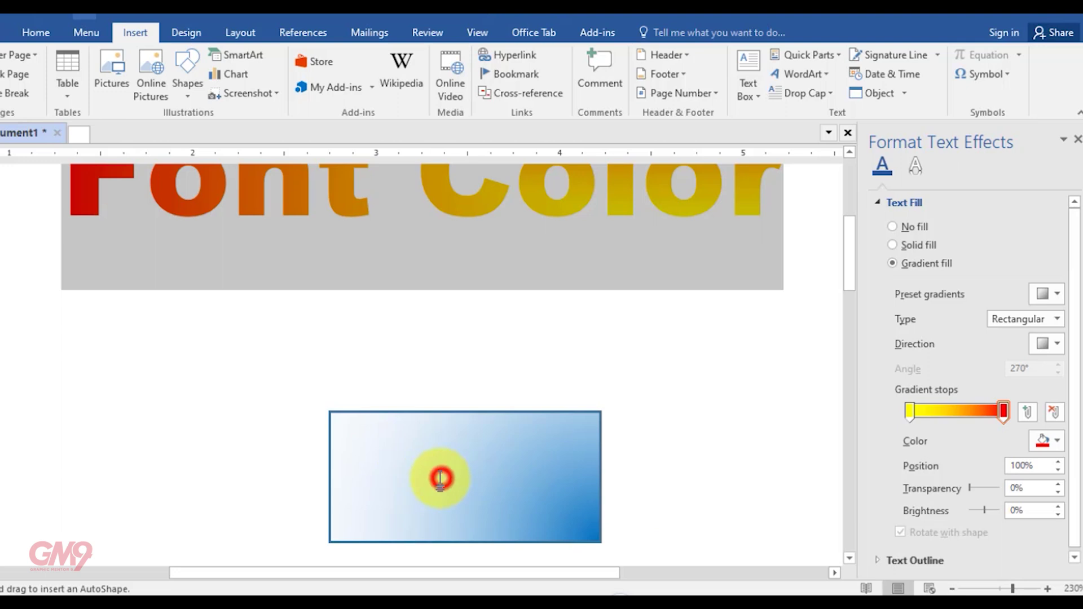
pyautogui.click(534, 346)
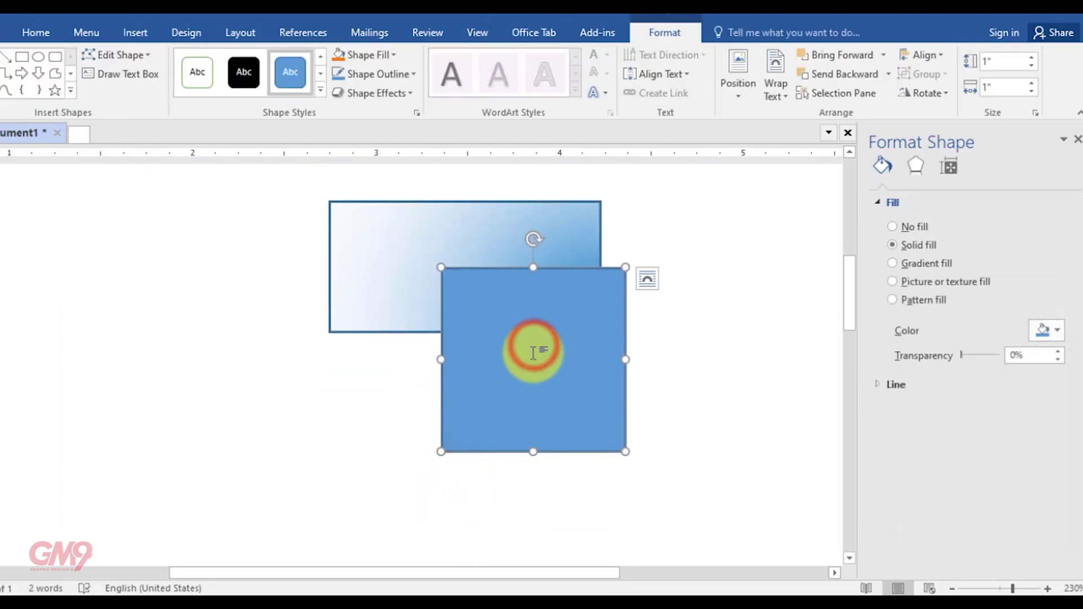
pyautogui.press('Delete')
# Drag the blue gradient rectangle up to sit just below the heading.
pyautogui.click(453, 261)
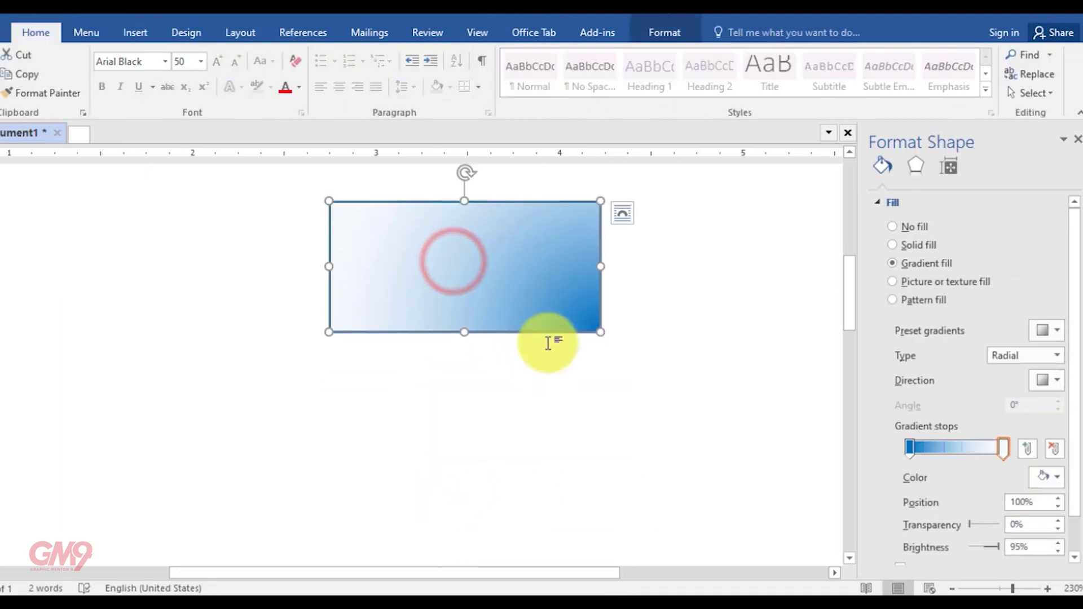
pyautogui.scroll(1, 551, 346)
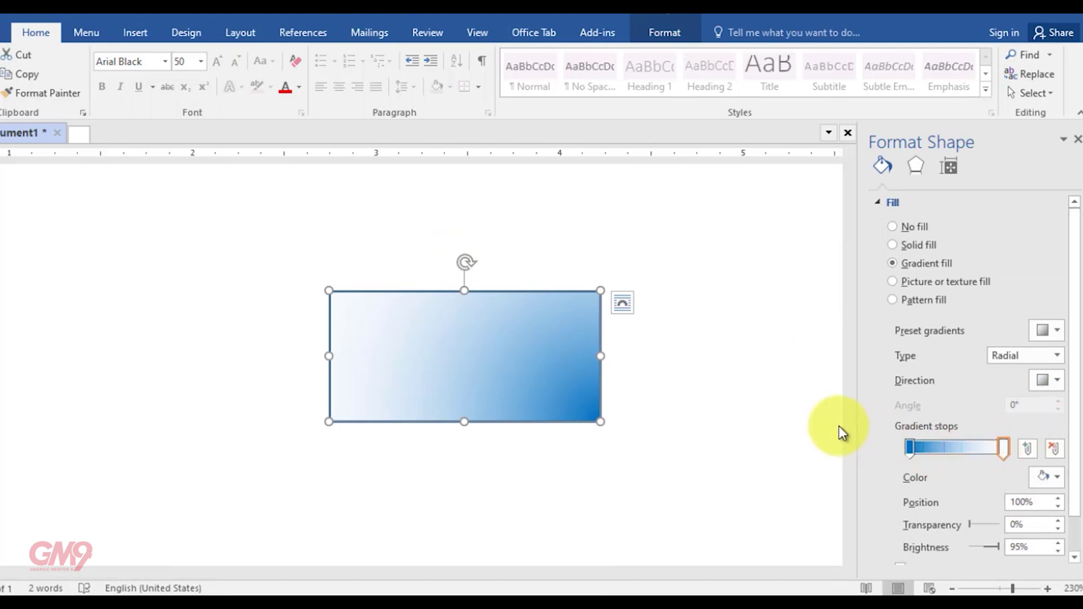
pyautogui.scroll(3, 779, 416)
pyautogui.moveTo(528, 495); pyautogui.dragTo(520, 432)
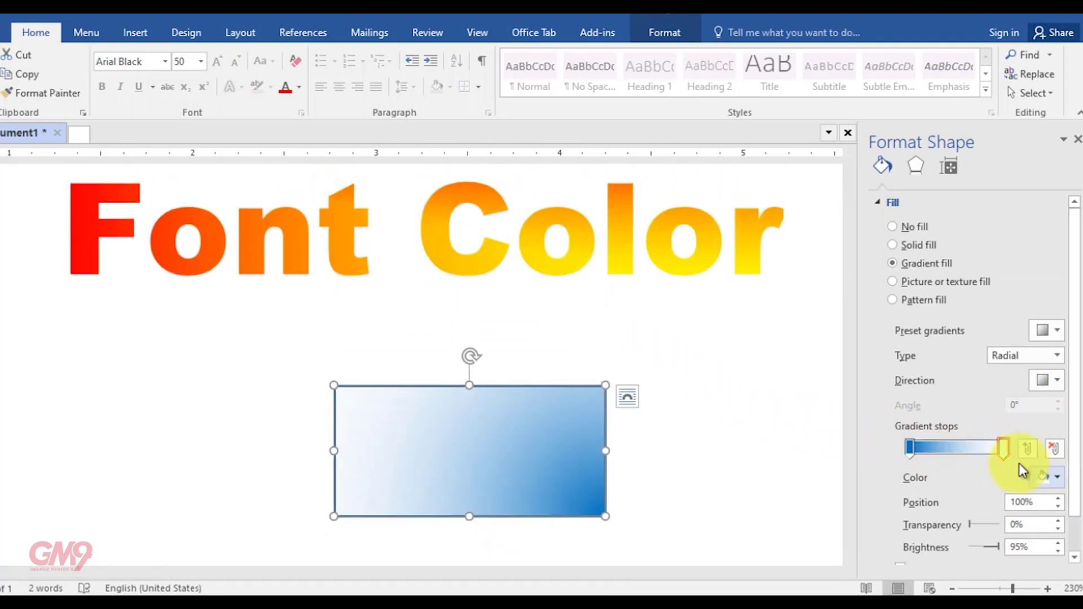
# Recolour the gradient stops red and yellow, with yellow at the start and red at the end.
pyautogui.click(912, 450)
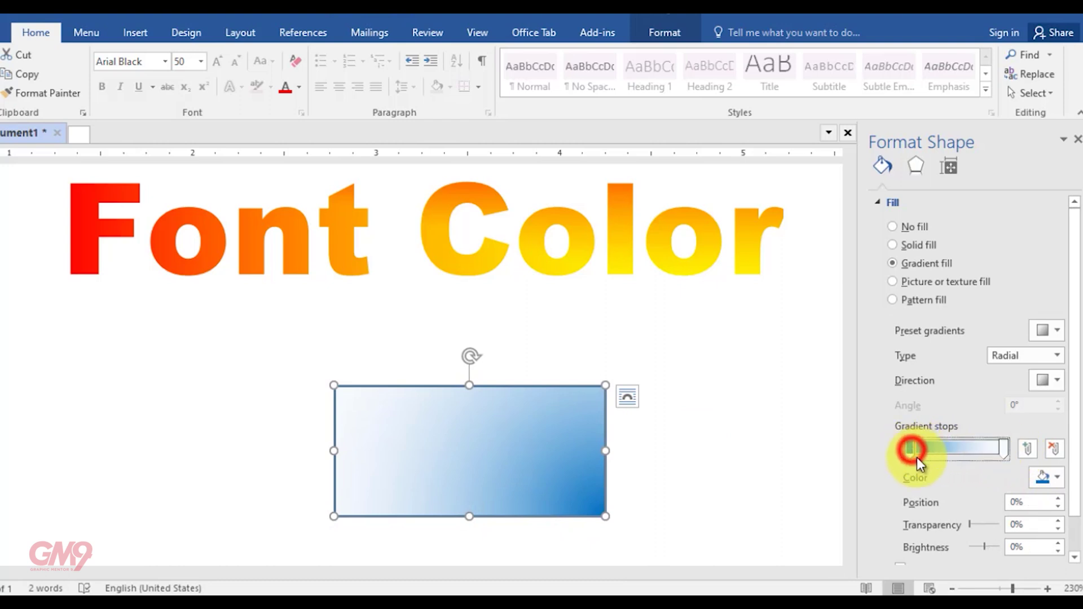
pyautogui.click(1050, 477)
pyautogui.click(969, 408)
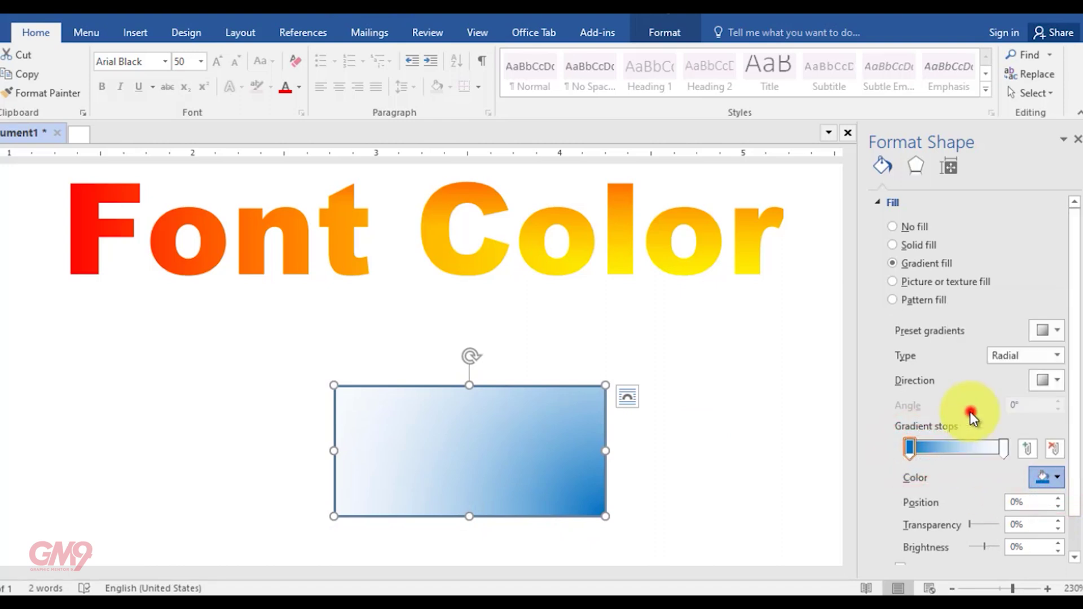
pyautogui.click(1003, 451)
pyautogui.click(1057, 479)
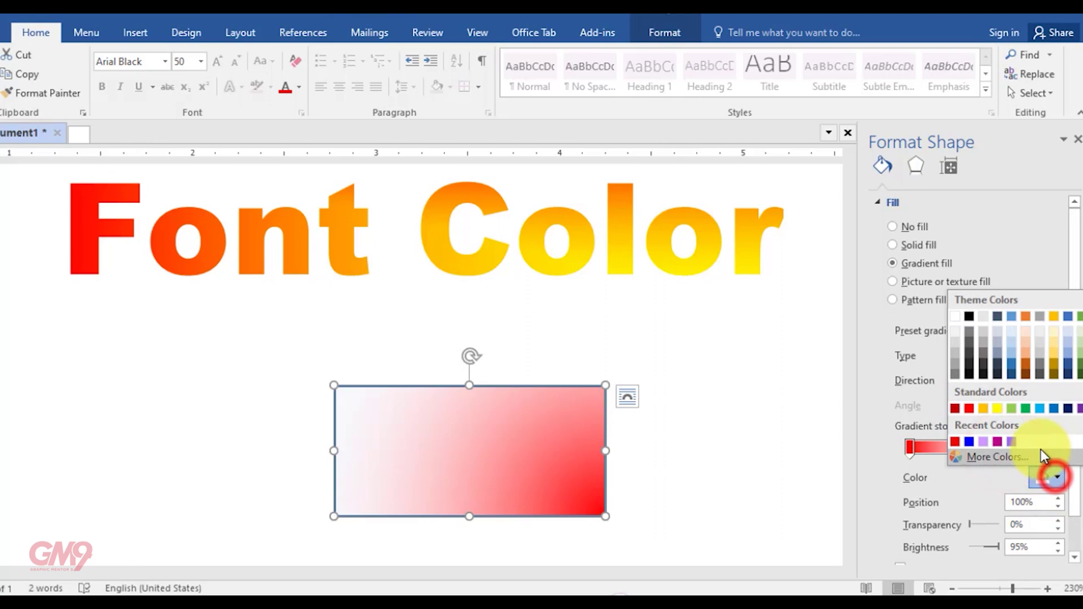
pyautogui.click(997, 413)
pyautogui.moveTo(909, 447); pyautogui.dragTo(882, 447)
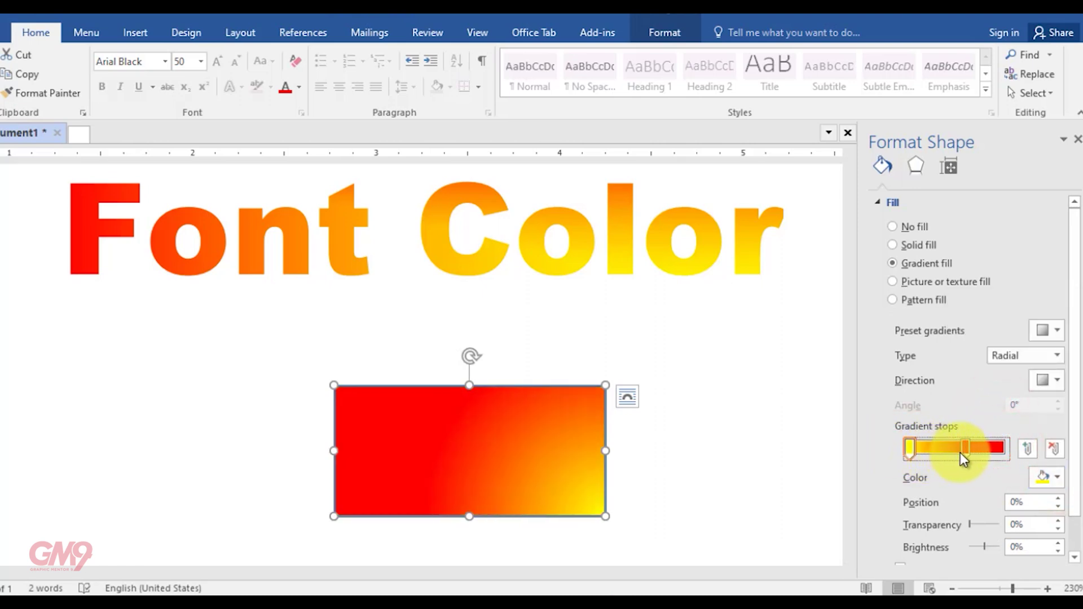
pyautogui.moveTo(963, 449); pyautogui.dragTo(1009, 451)
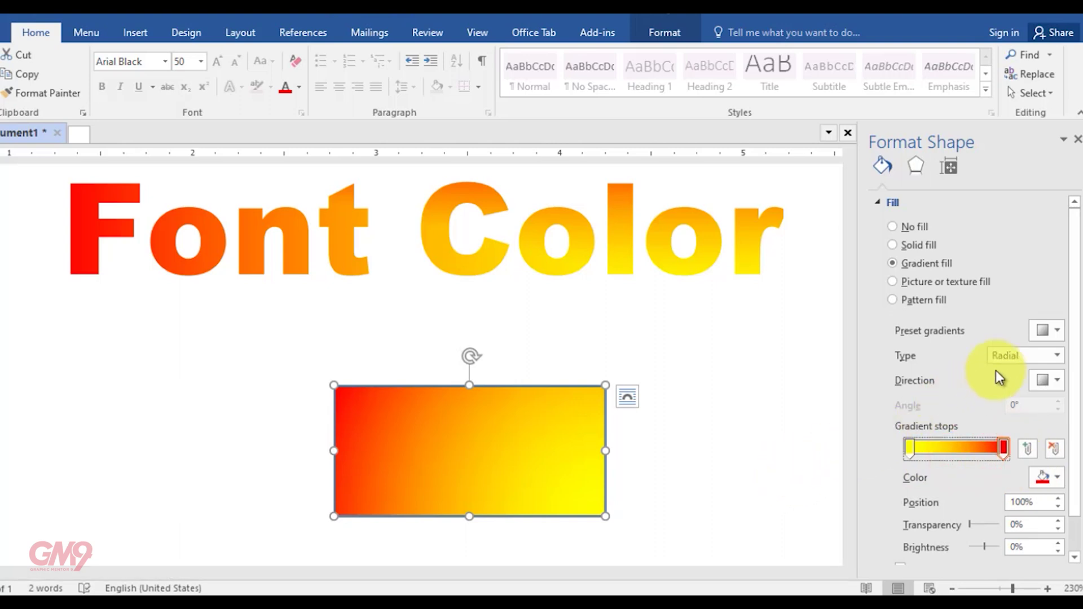
# Keep the Radial gradient type, try centre and corner directions, and nudge the yellow stop.
pyautogui.click(1055, 356)
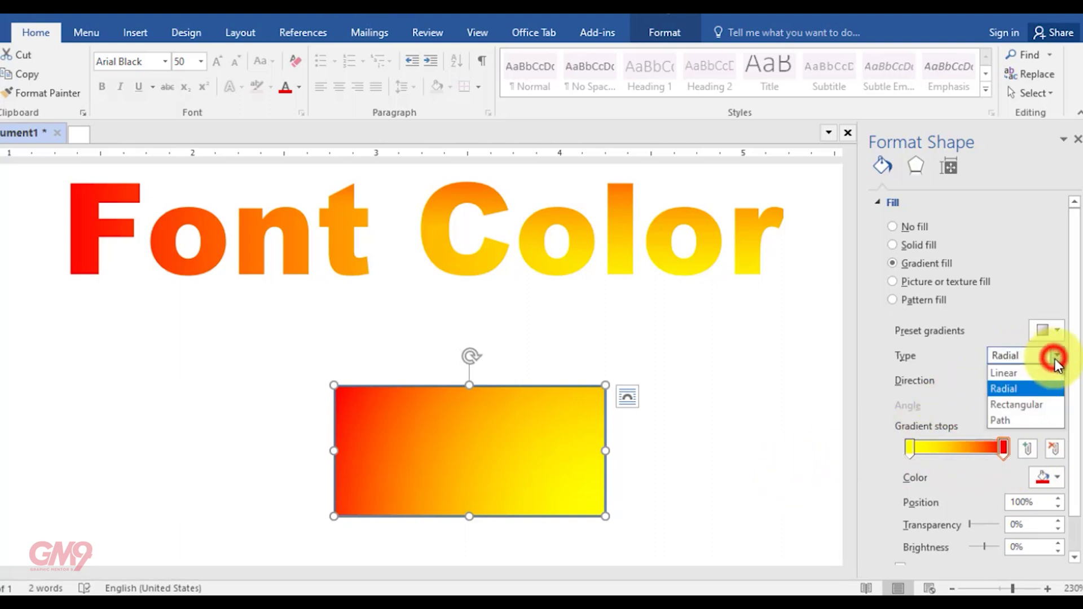
pyautogui.click(1013, 389)
pyautogui.click(1053, 387)
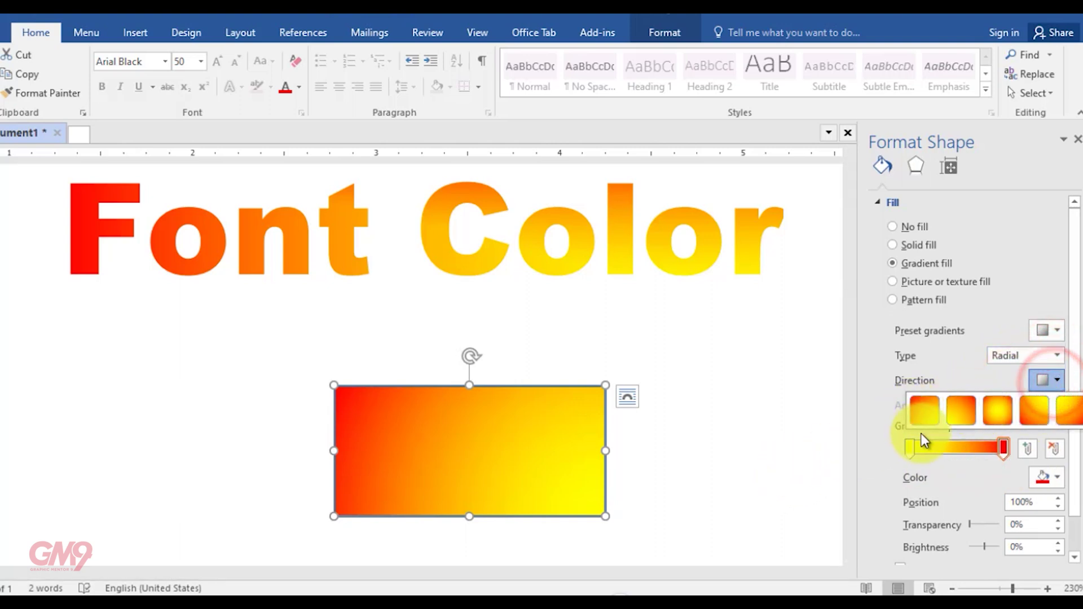
pyautogui.click(966, 418)
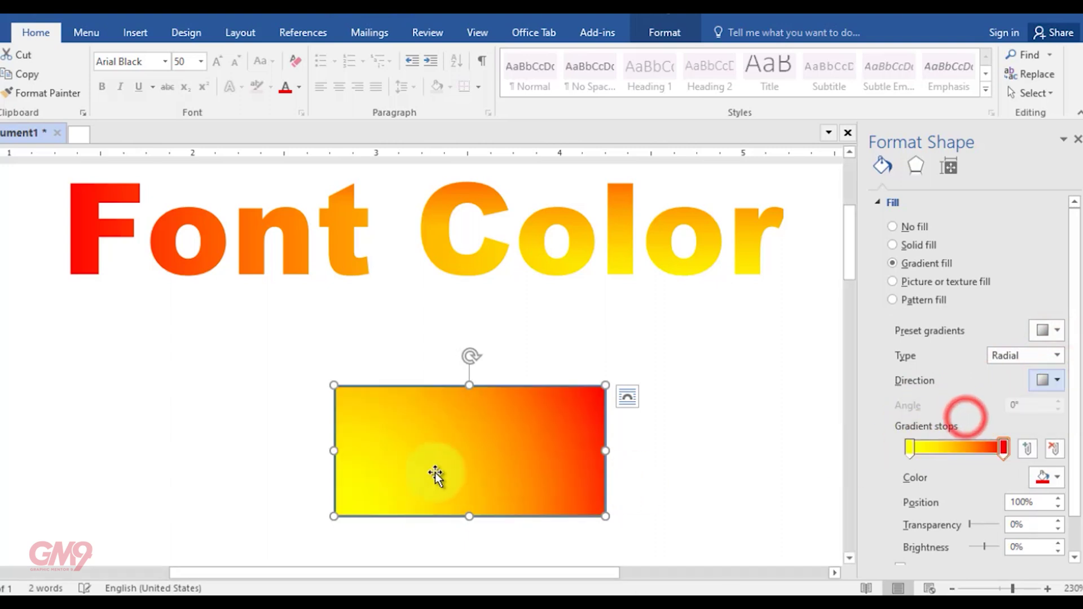
pyautogui.click(1056, 380)
pyautogui.click(996, 412)
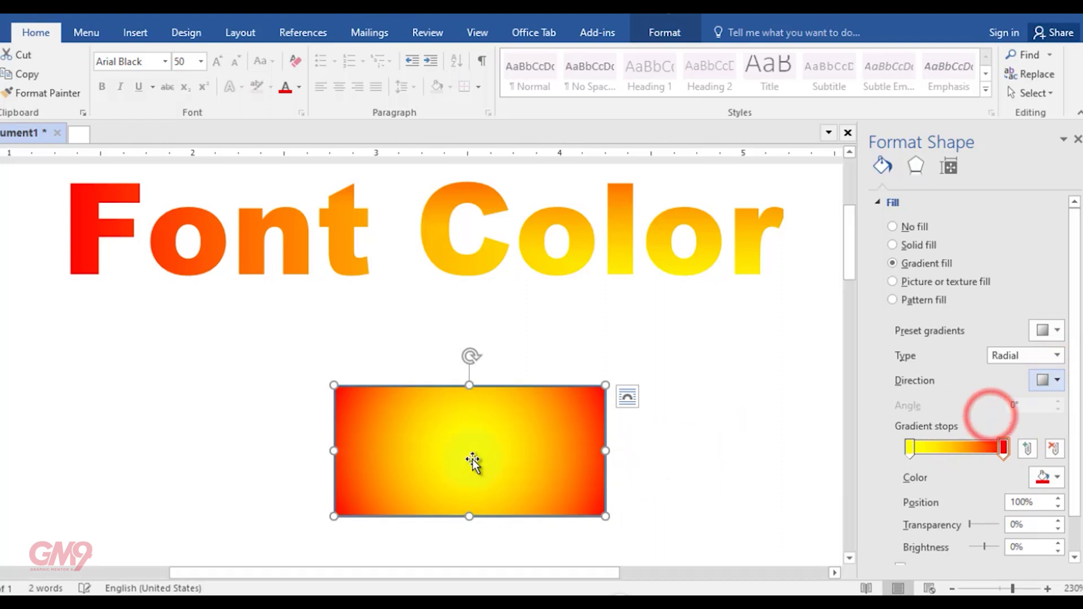
pyautogui.click(1056, 380)
pyautogui.click(1034, 412)
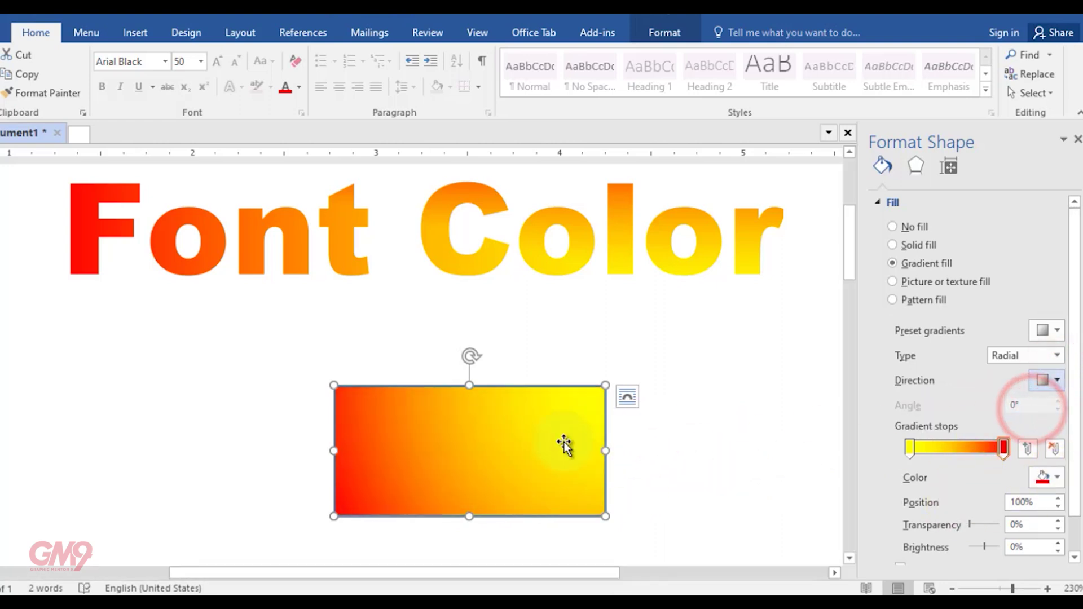
pyautogui.click(1057, 380)
pyautogui.click(1074, 418)
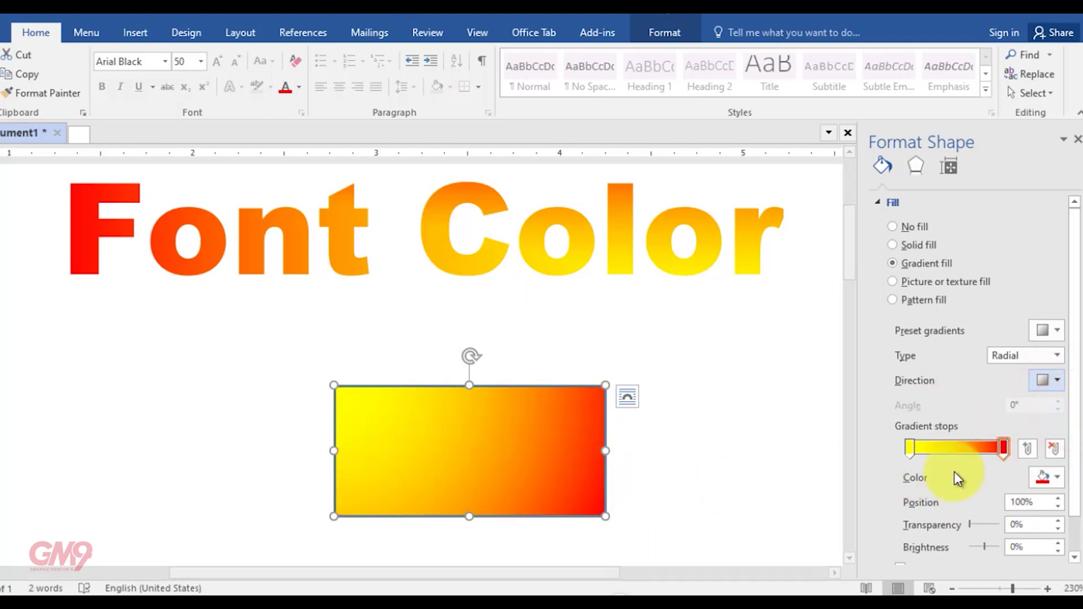
pyautogui.moveTo(911, 449)
pyautogui.mouseDown()
pyautogui.moveTo(980, 451)
pyautogui.moveTo(898, 452)
pyautogui.mouseUp()
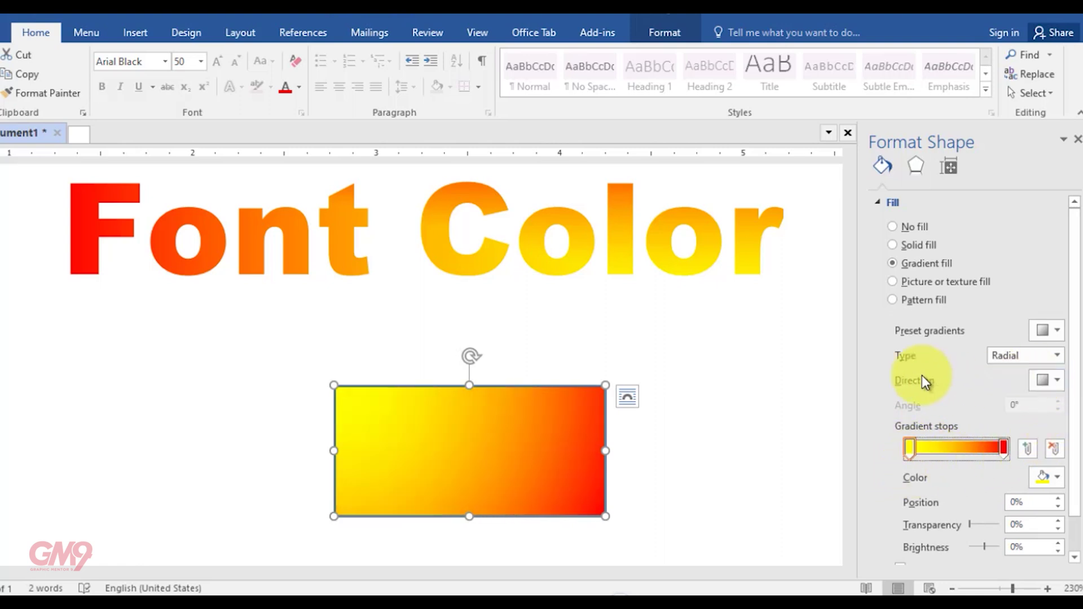
# Switch to a Rectangular gradient From Center and drag the red stop inward.
pyautogui.click(1054, 356)
pyautogui.click(1017, 406)
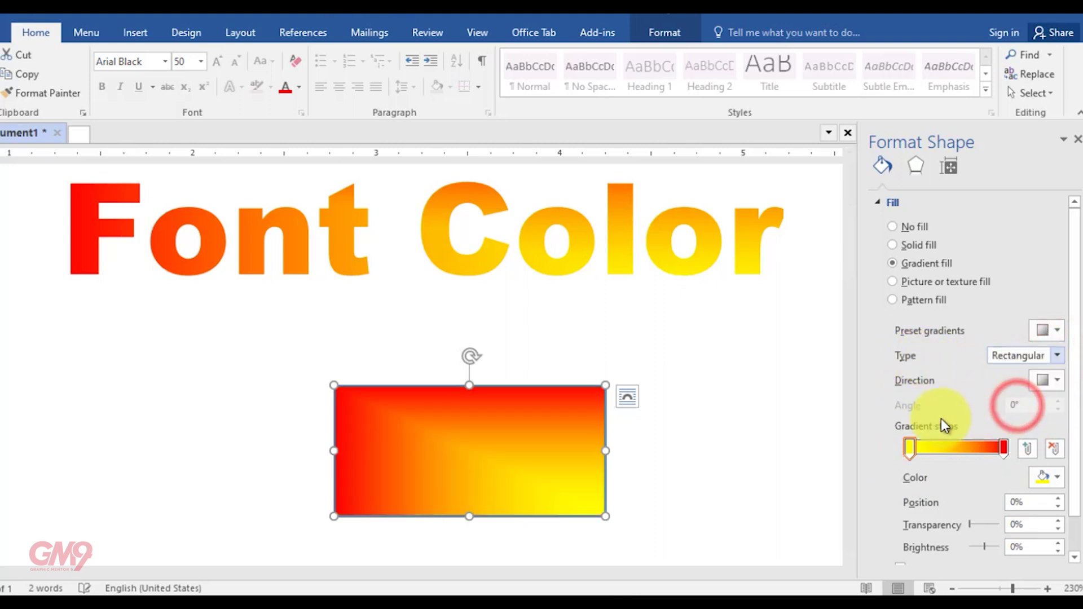
pyautogui.click(1058, 379)
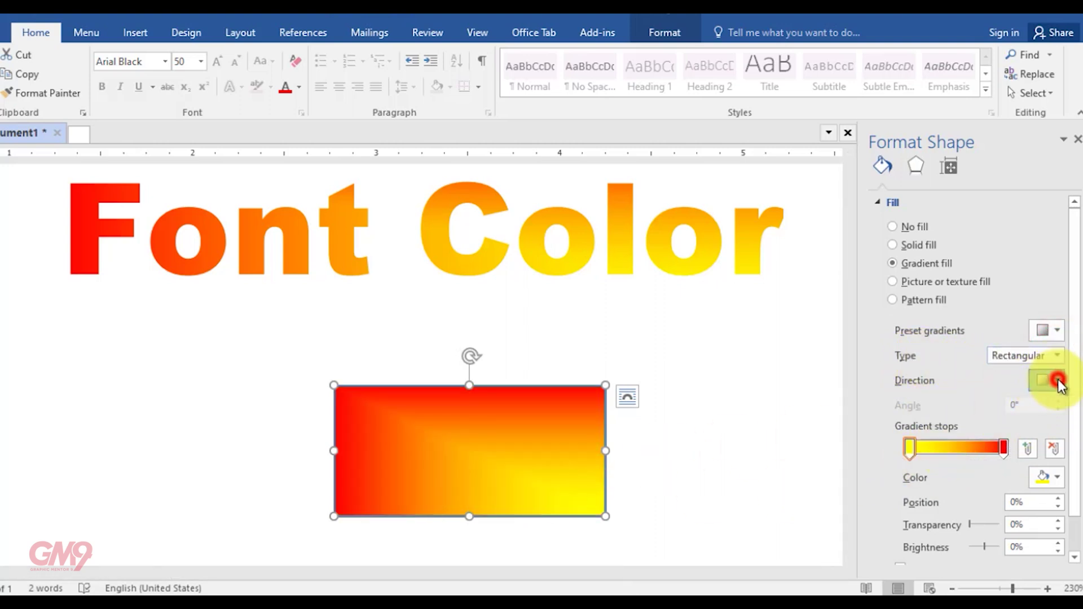
pyautogui.click(1006, 415)
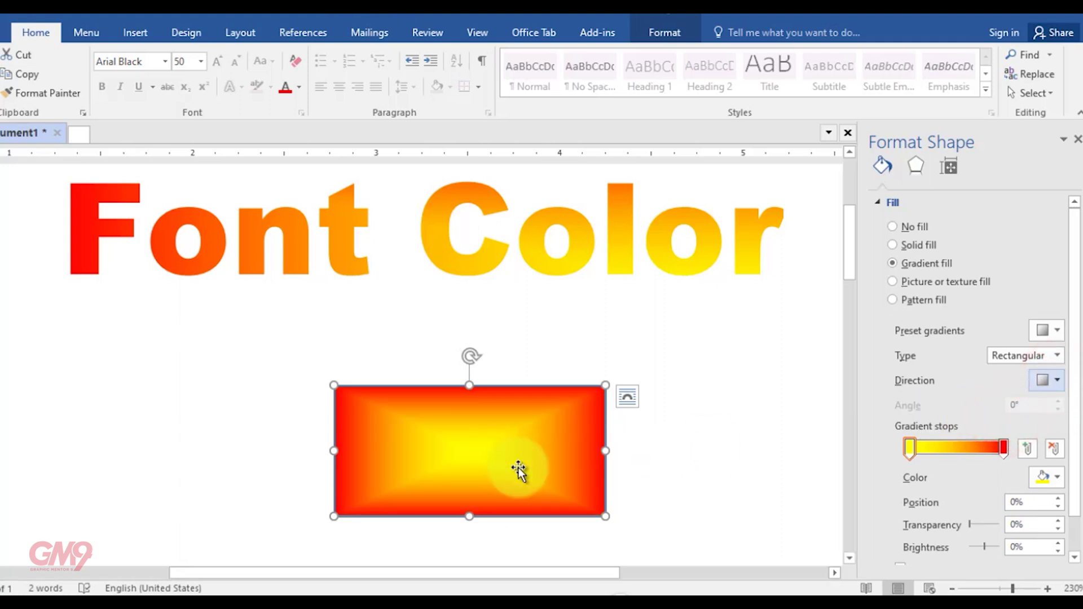
pyautogui.moveTo(1003, 448); pyautogui.dragTo(980, 456)
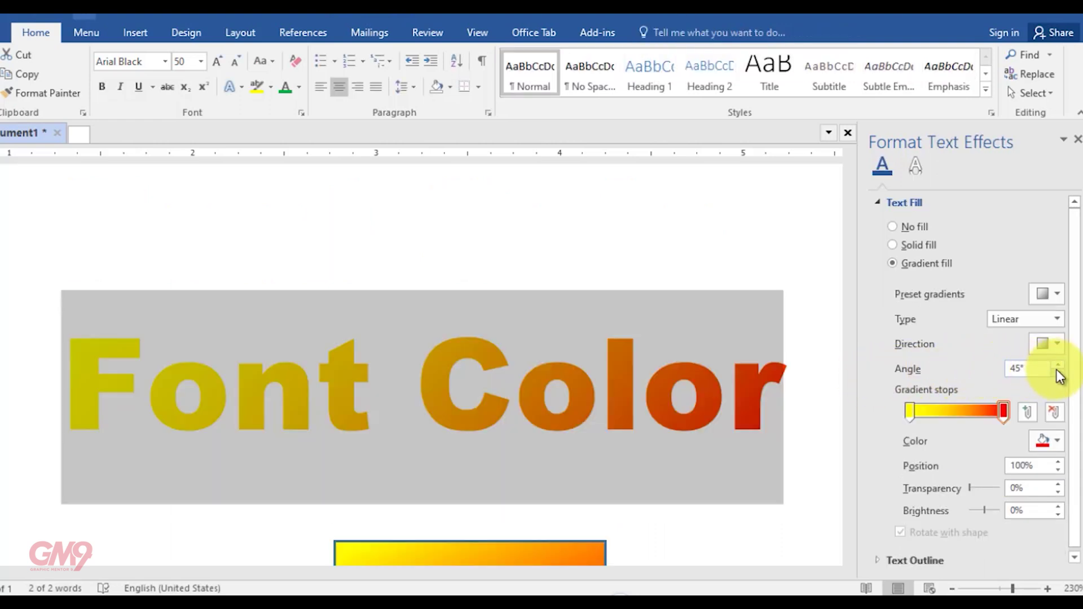
# Set the heading's text gradient angle to 50°.
pyautogui.click(1058, 373)
pyautogui.click(1058, 372)
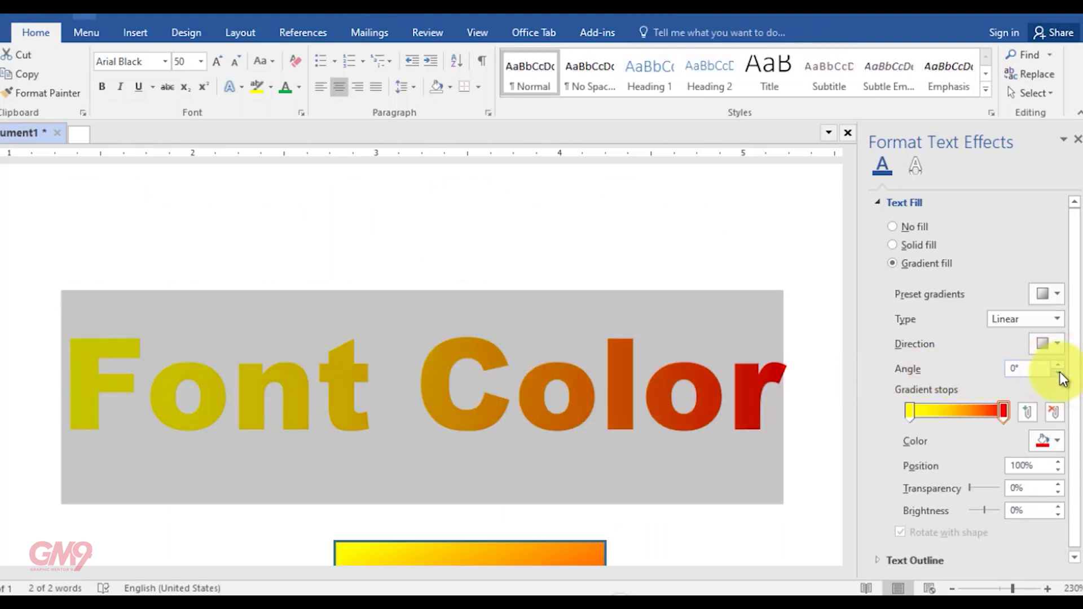
pyautogui.write('190')
pyautogui.press('Return')
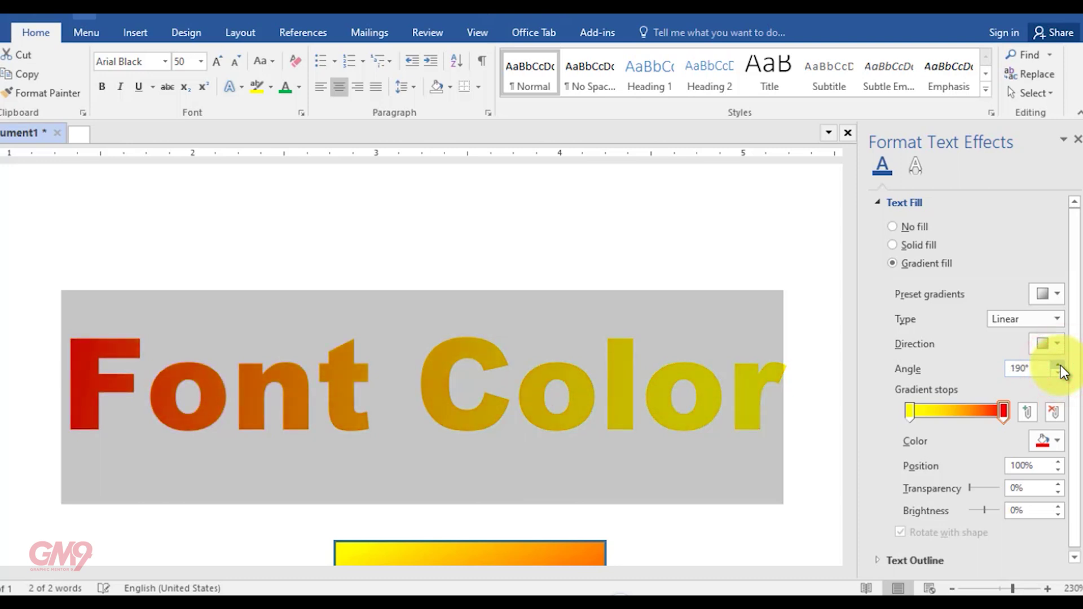
pyautogui.click(1060, 365)
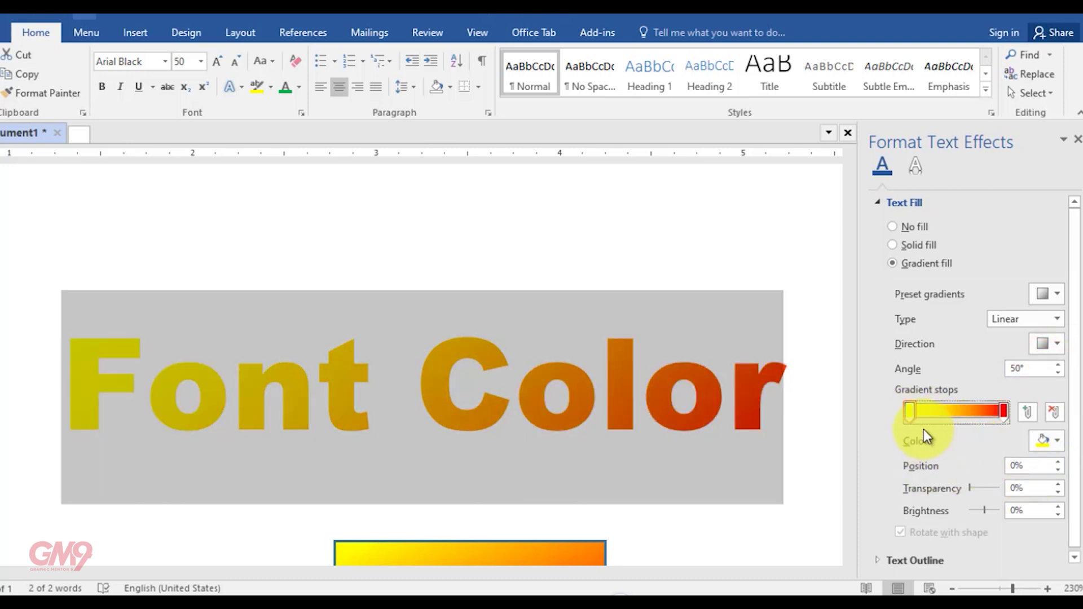
# Try the yellow stop's position and transparency, then set its brightness to -4%.
pyautogui.moveTo(908, 416)
pyautogui.mouseDown()
pyautogui.moveTo(939, 418)
pyautogui.moveTo(905, 417)
pyautogui.mouseUp()
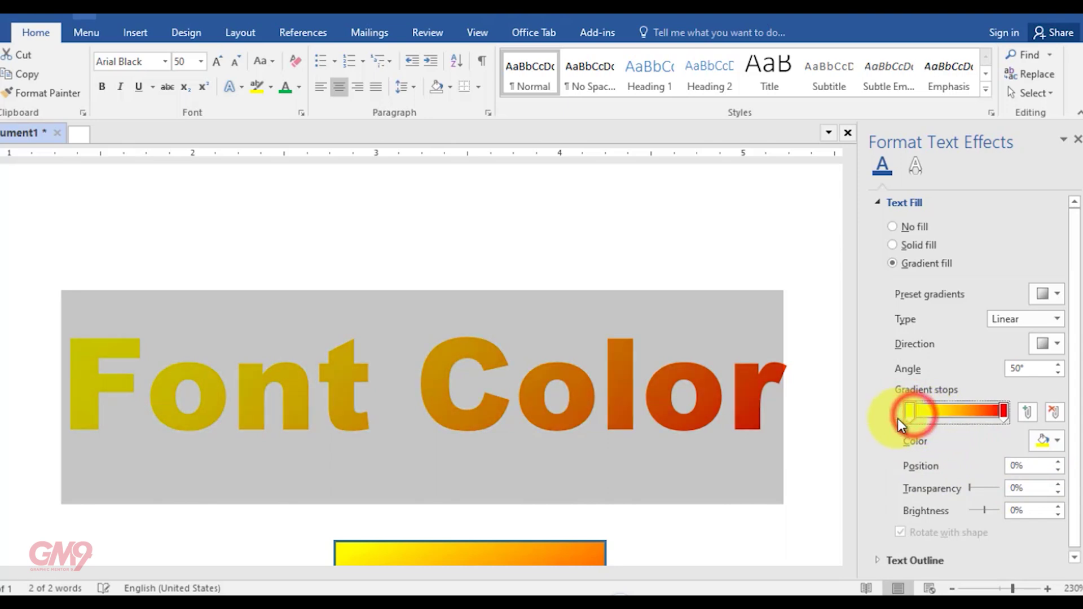
pyautogui.click(1057, 462)
pyautogui.click(1057, 462)
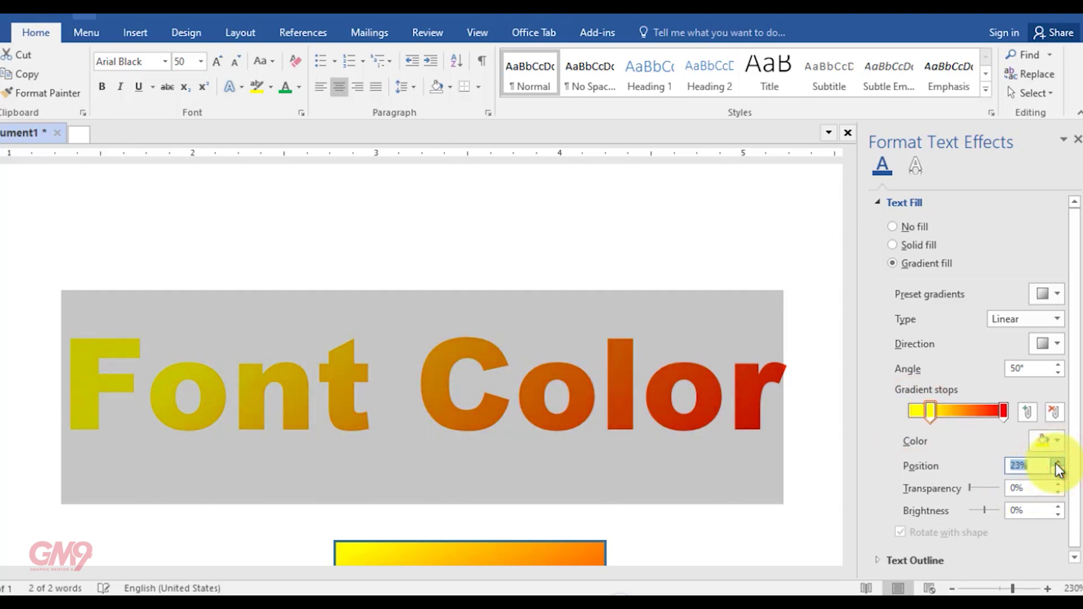
pyautogui.moveTo(933, 418); pyautogui.dragTo(906, 418)
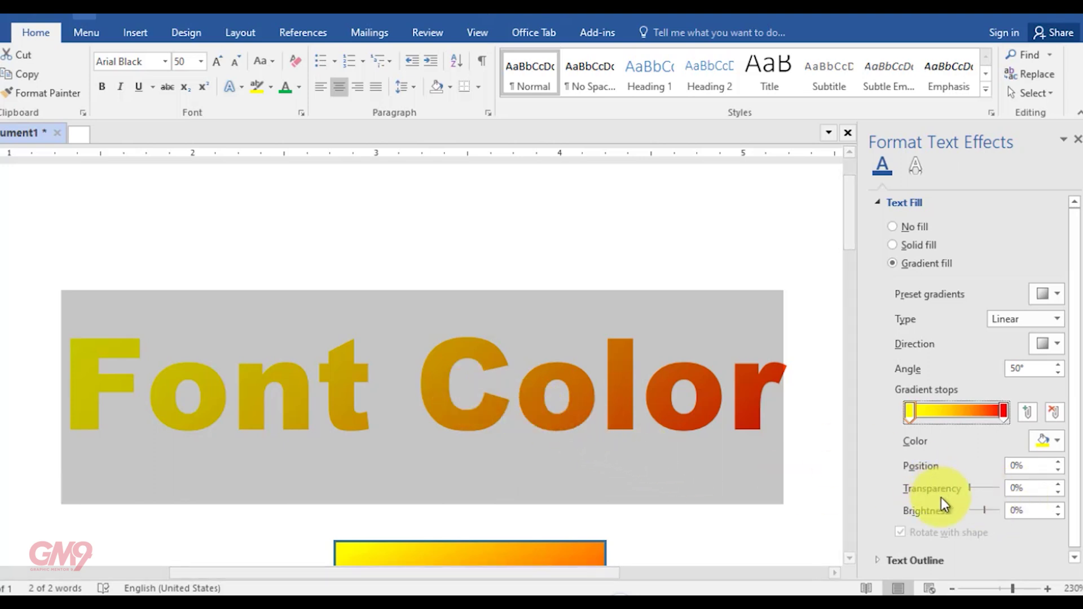
pyautogui.moveTo(967, 488)
pyautogui.mouseDown()
pyautogui.moveTo(1006, 492)
pyautogui.moveTo(950, 492)
pyautogui.mouseUp()
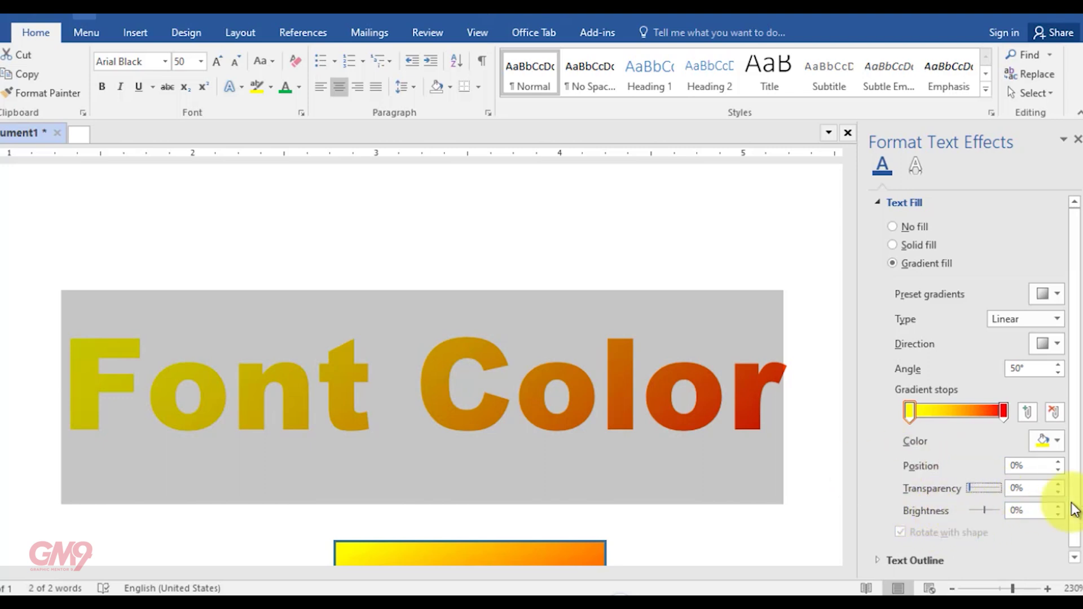
pyautogui.moveTo(988, 511)
pyautogui.mouseDown()
pyautogui.moveTo(970, 514)
pyautogui.moveTo(1000, 512)
pyautogui.moveTo(985, 512)
pyautogui.mouseUp()
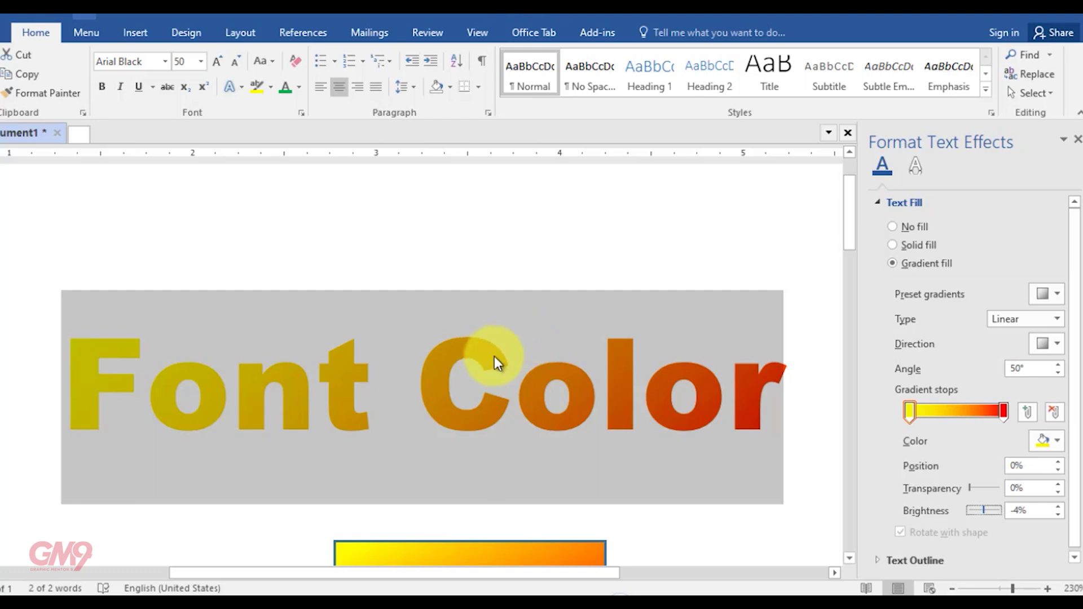
pyautogui.click(910, 410)
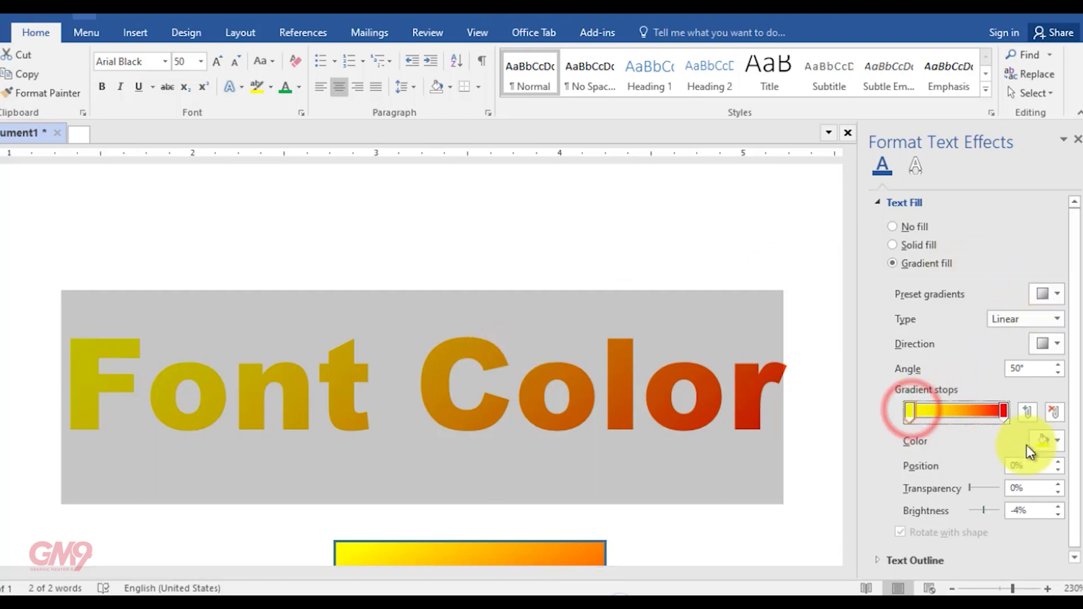